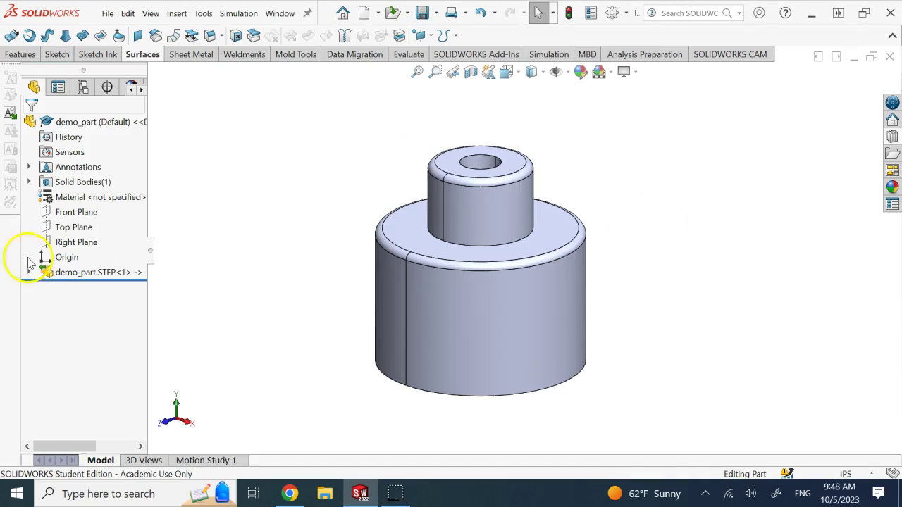
Expand the imported demo_part.STEP feature down to its solid body and show the part in isometric view
click(28, 272)
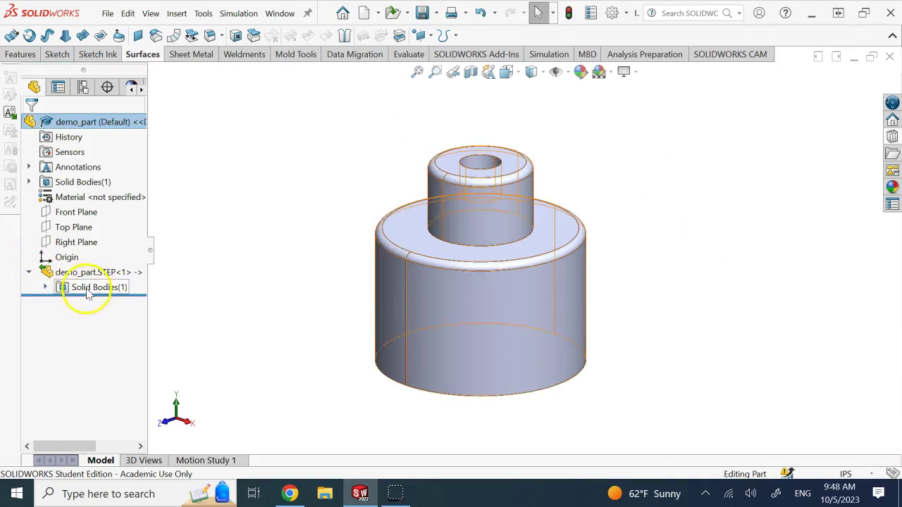
click(45, 287)
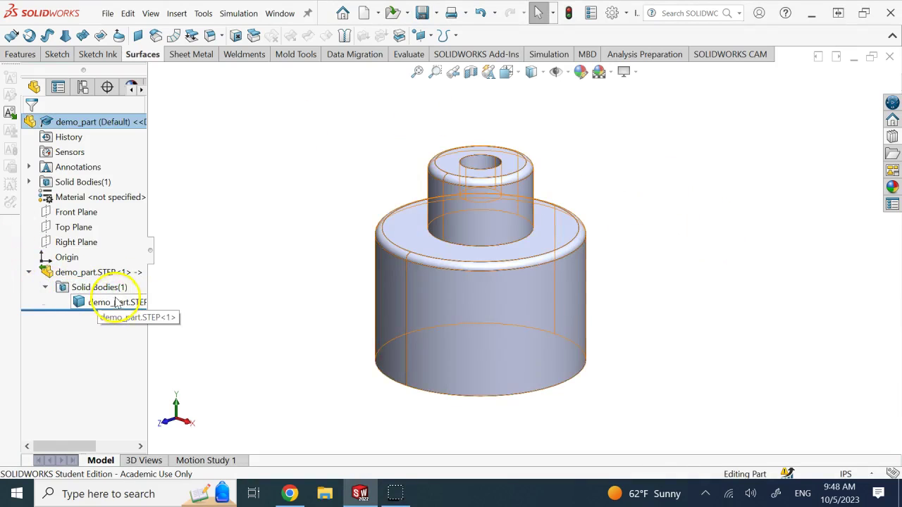
key(ctrl+7)
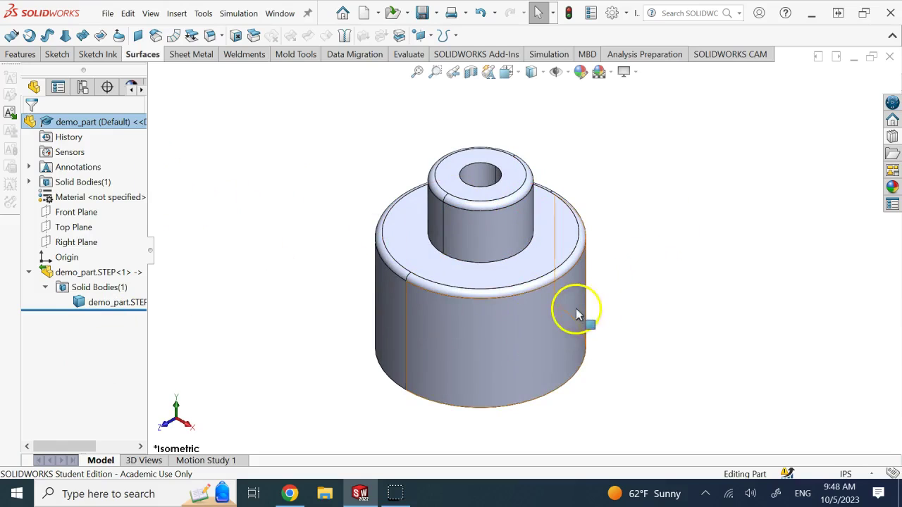
Examine the imported part's outer cylindrical faces, rounded edges and the hole in the upper boss
click(511, 335)
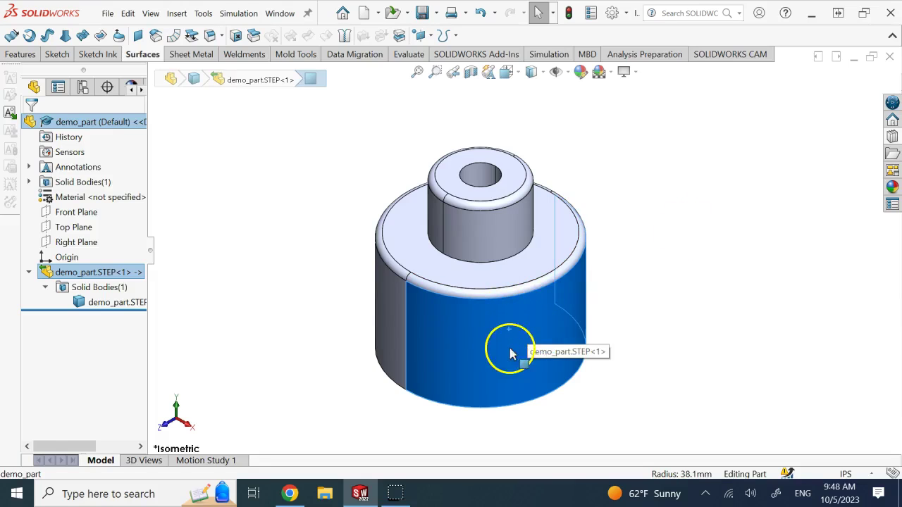
click(637, 238)
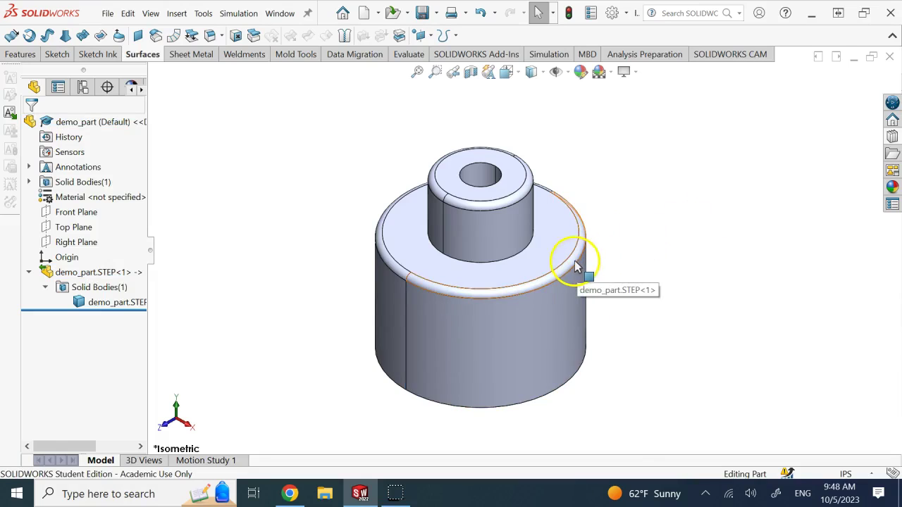
click(483, 181)
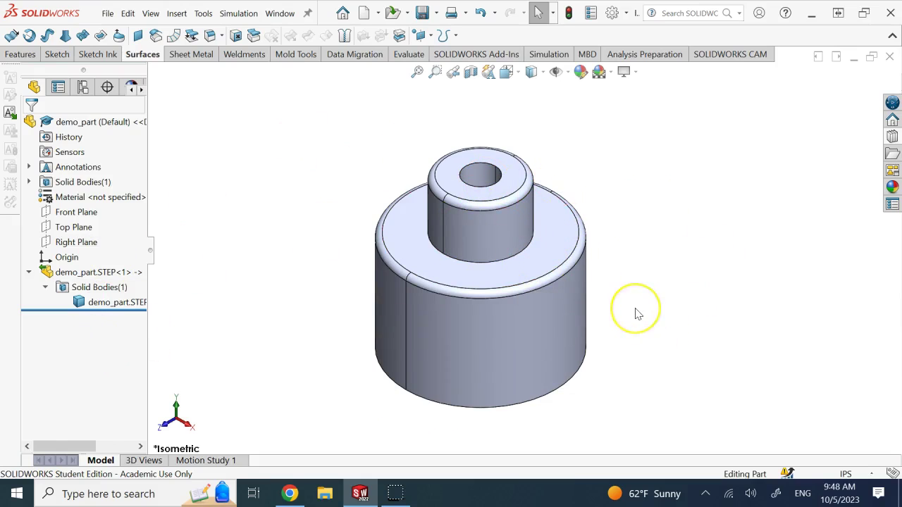
scroll(636, 312, down, 2)
scroll(520, 251, up, 1)
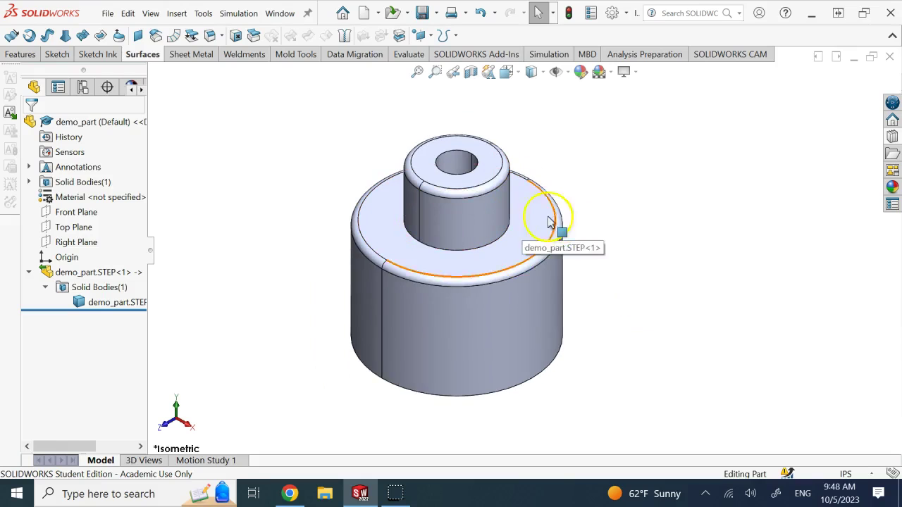
click(103, 302)
click(235, 189)
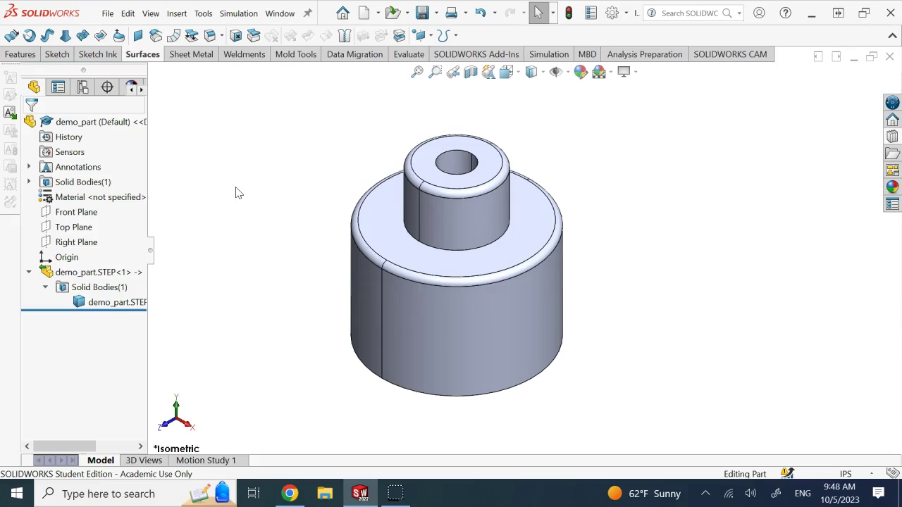
scroll(491, 187, down, 3)
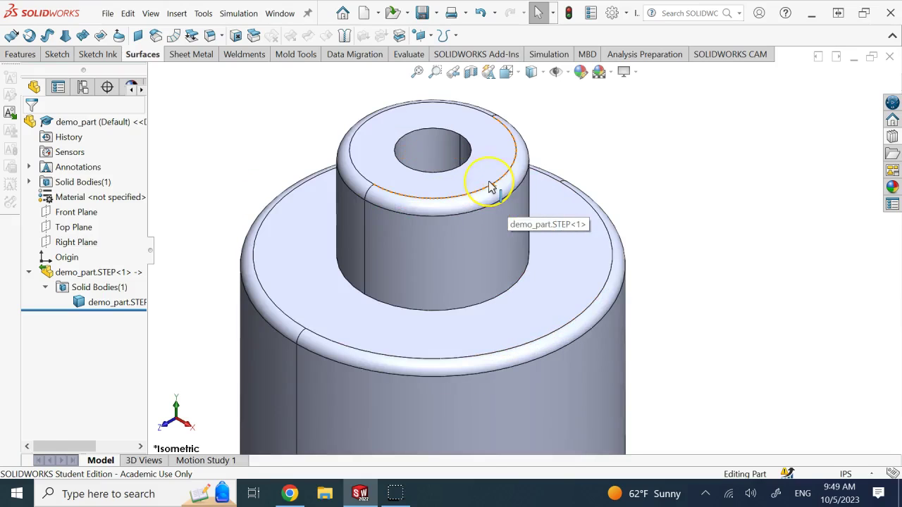
scroll(489, 187, up, 3)
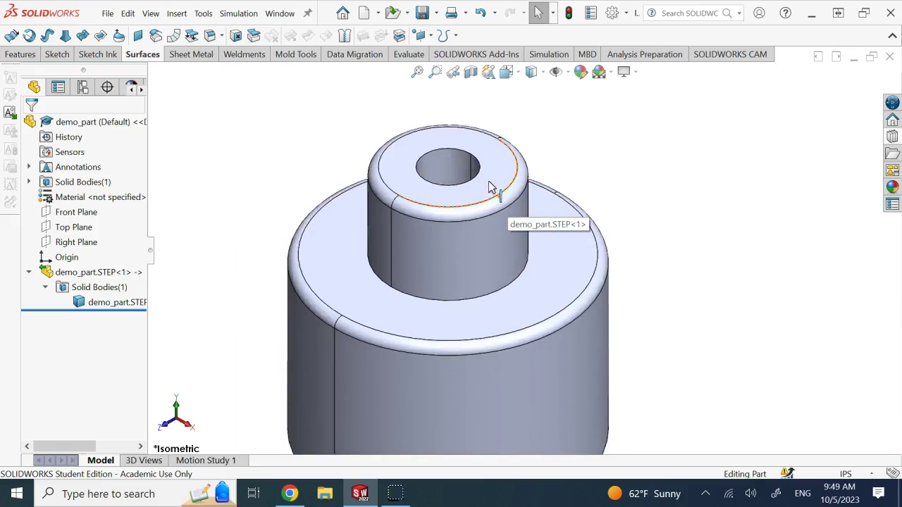
click(513, 257)
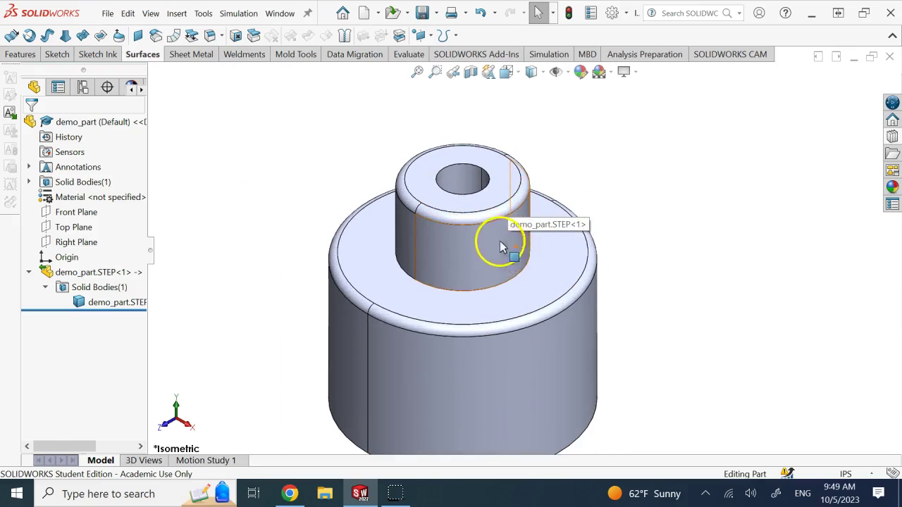
Delete both cylindrical faces of the hole and the flat top face of the upper boss, using Delete Face with the Delete option
click(237, 36)
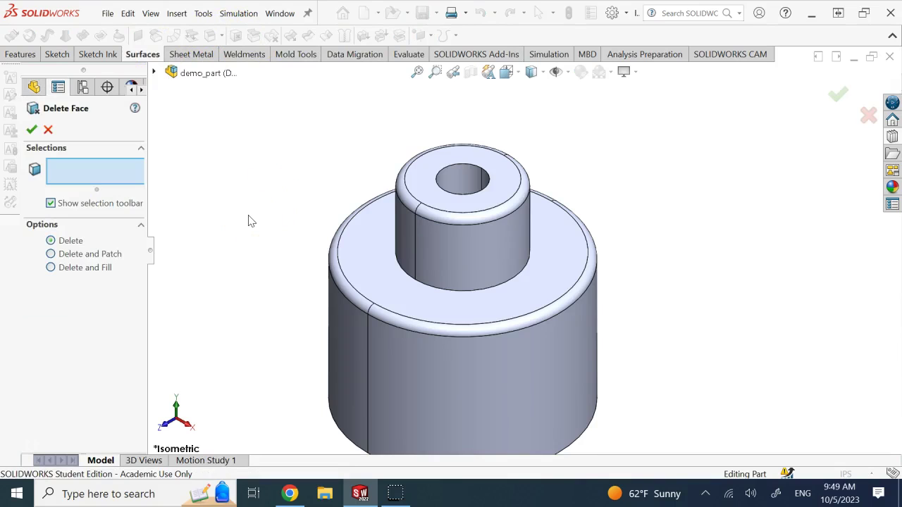
click(460, 181)
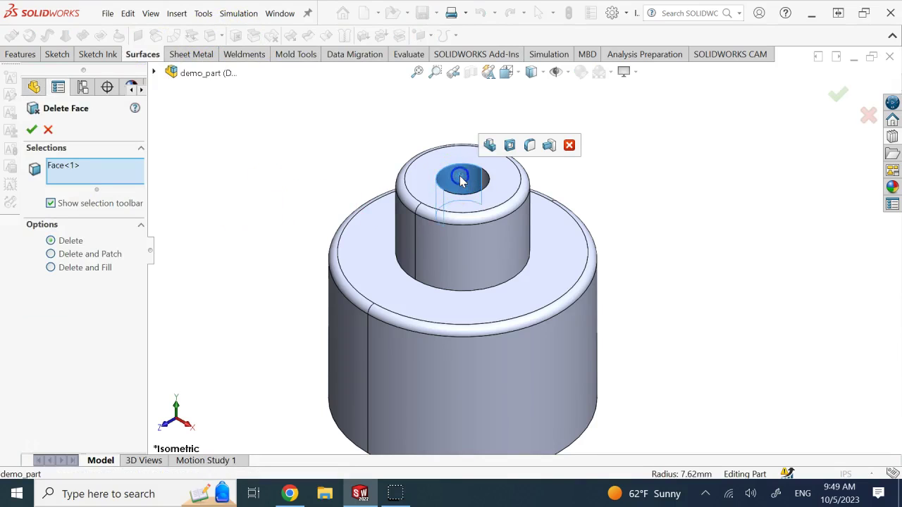
middle_drag(460, 180, 469, 315)
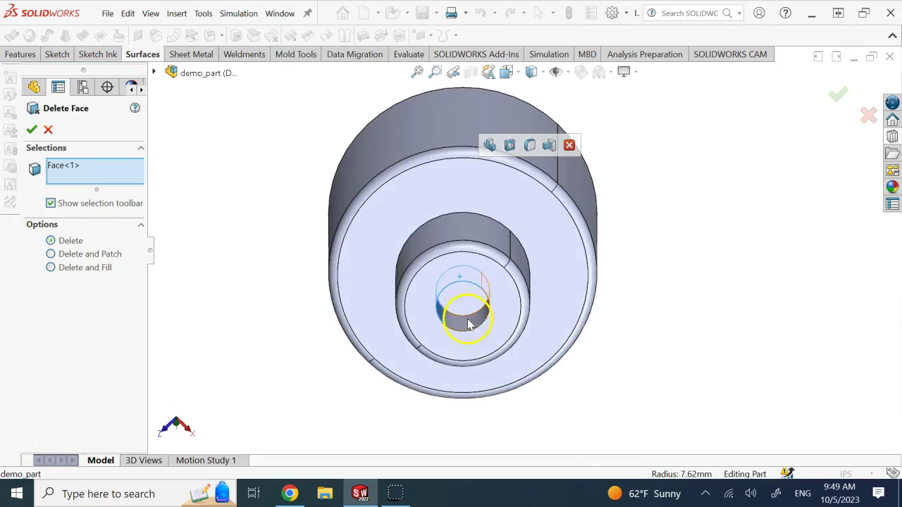
click(468, 324)
key(ctrl+7)
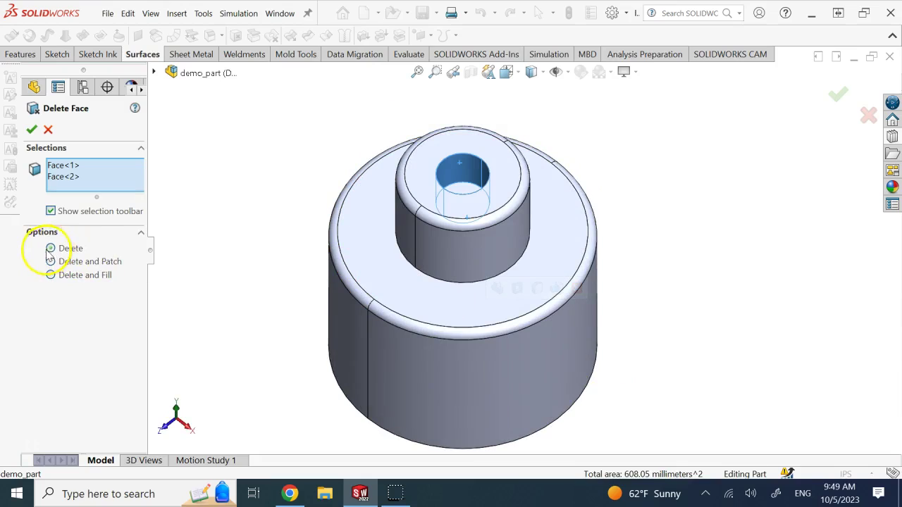
click(57, 281)
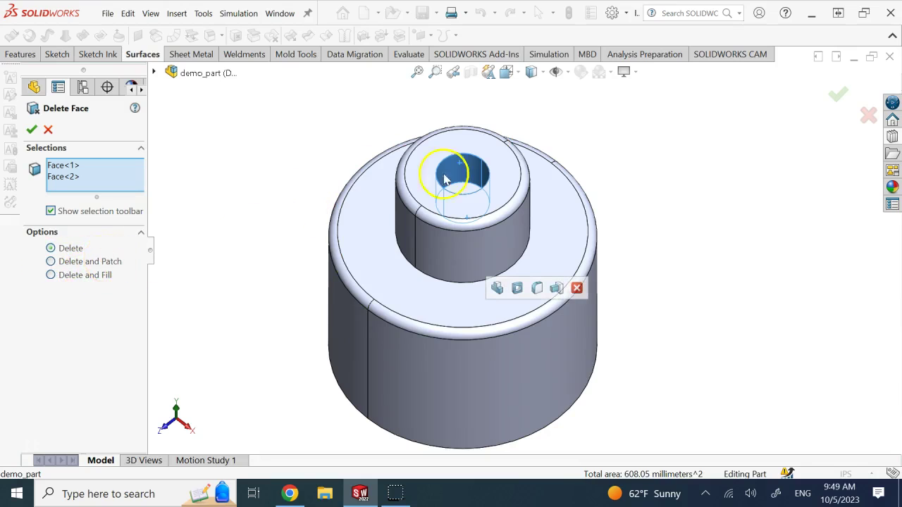
click(491, 156)
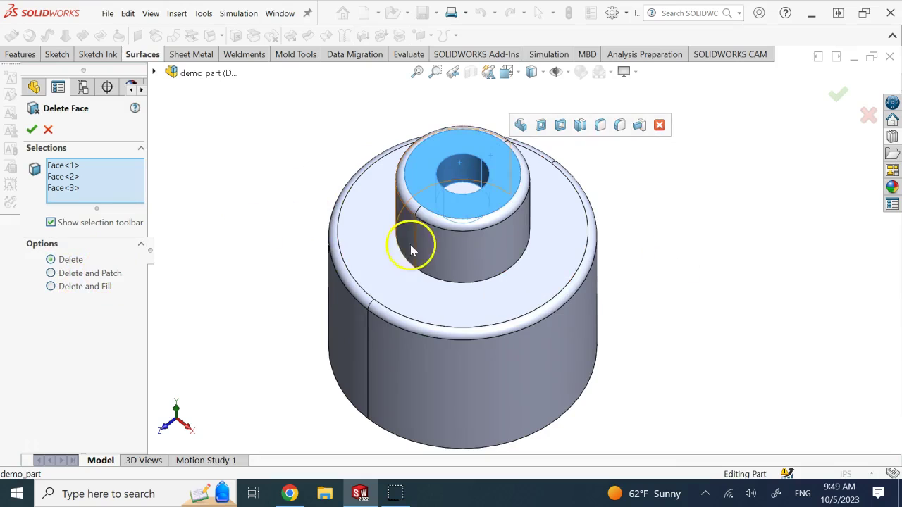
click(32, 129)
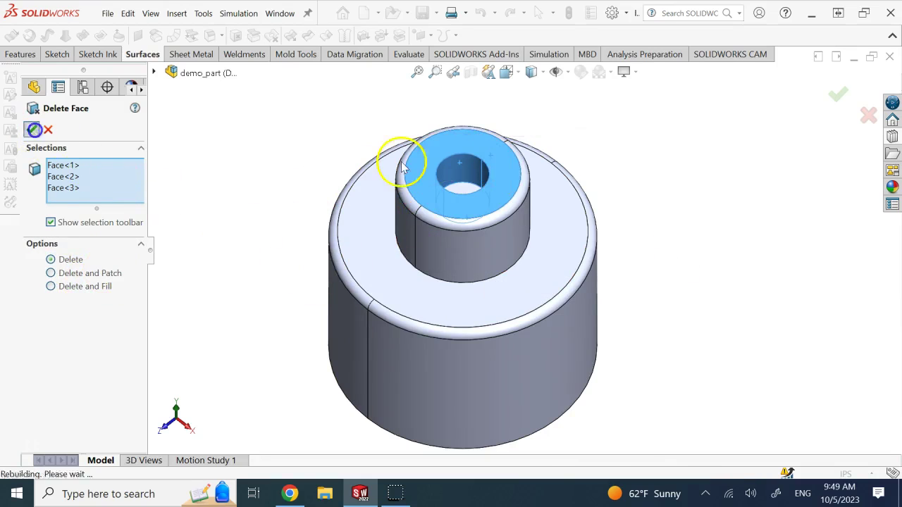
Examine the interior of the upper boss from above and from the side after the face deletion
key(Down)
key(Down)
key(Down)
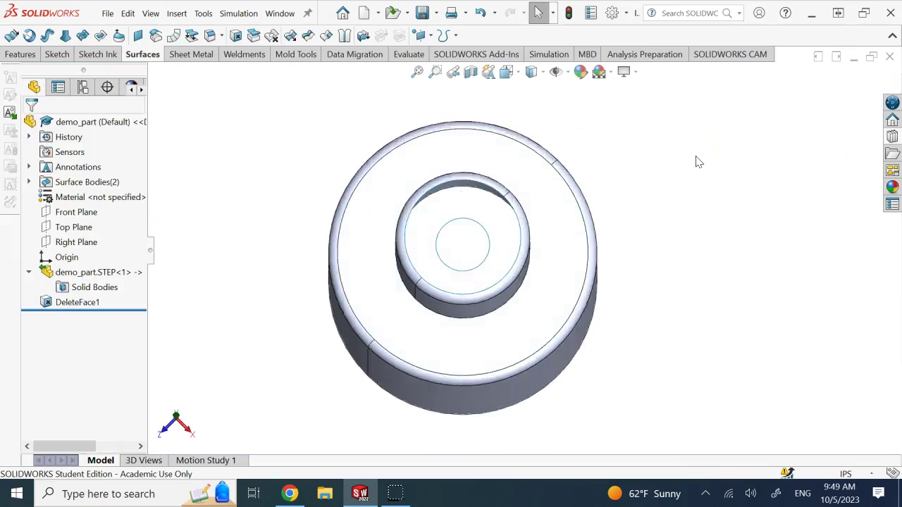
key(Up)
key(Up)
key(Up)
key(Up)
click(696, 157)
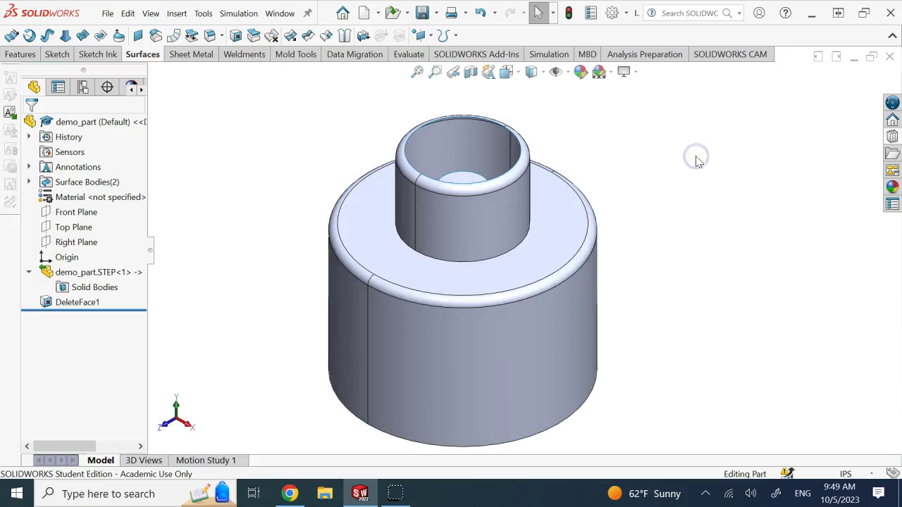
key(Down)
key(Down)
key(Down)
key(Up)
key(Up)
key(Up)
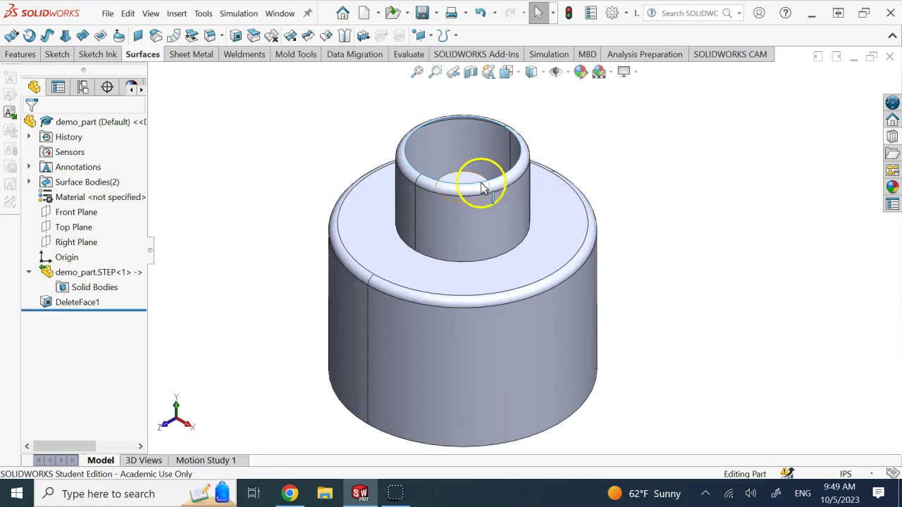
Edit the face deletion to include the hole's circular bottom face as well
click(90, 303)
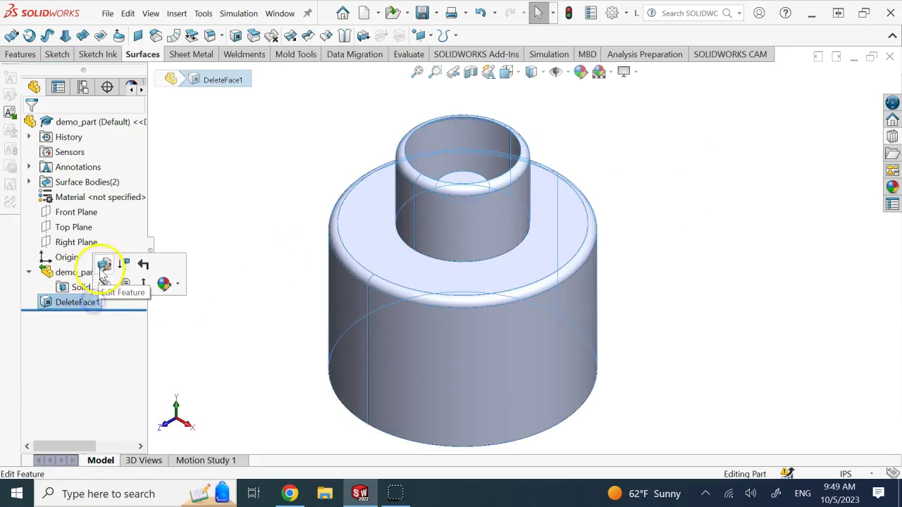
click(104, 266)
key(Down)
key(Down)
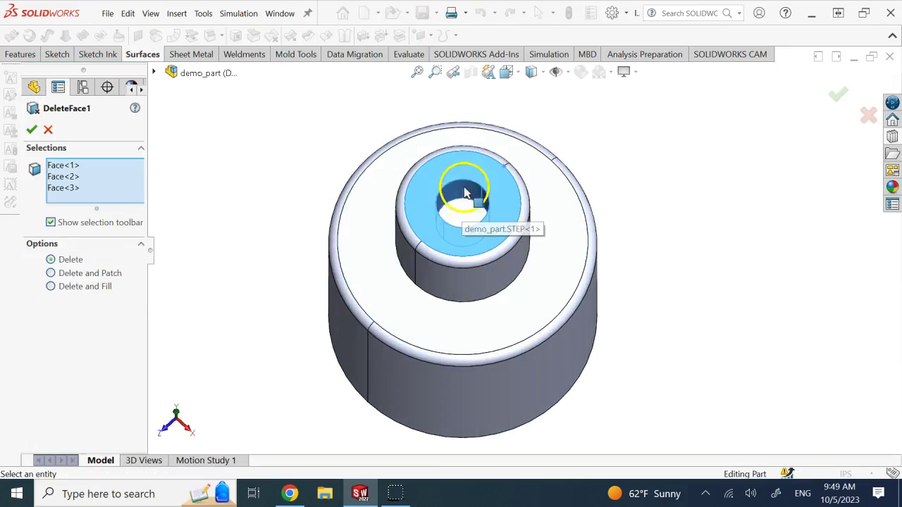
click(465, 193)
click(33, 127)
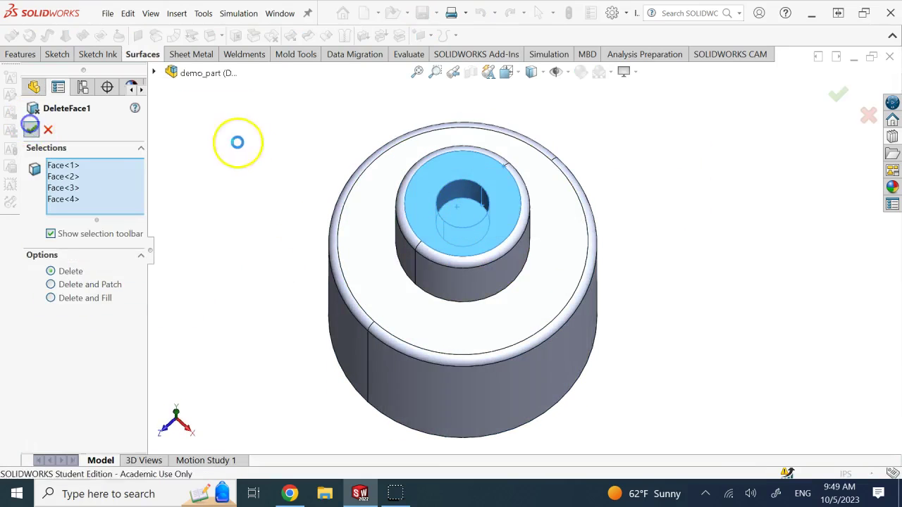
Expand the surface bodies folder and examine the open interior of the part from several angles
key(Down)
key(Down)
key(Down)
key(Down)
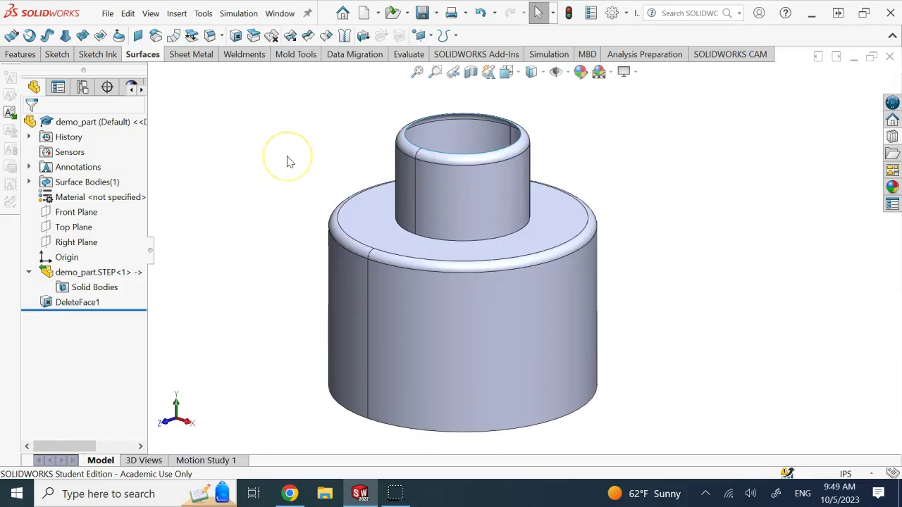
click(29, 181)
click(103, 198)
key(Up)
key(Up)
key(Up)
key(Up)
key(Down)
click(682, 241)
scroll(682, 242, up, 2)
key(Down)
key(Down)
key(Up)
scroll(497, 193, down, 3)
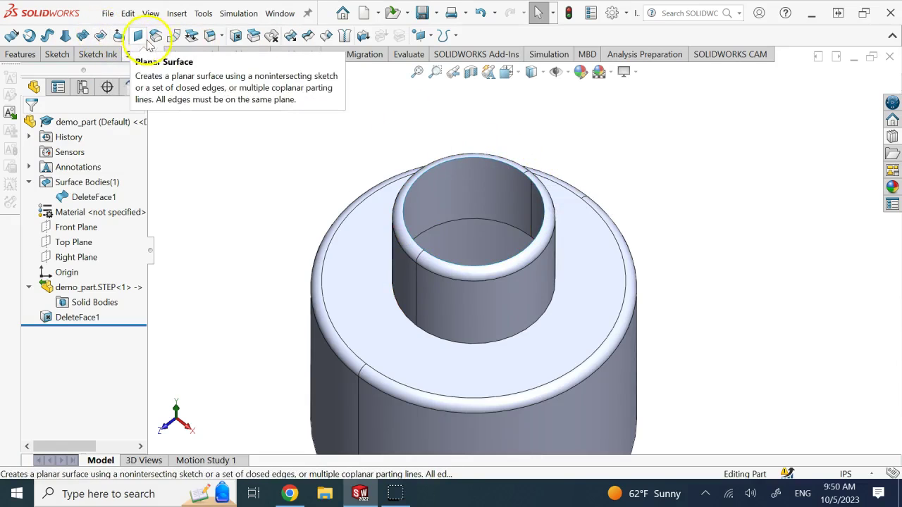
Try to change the face deletion's option to Delete and Patch with the preview shown
click(85, 318)
click(102, 283)
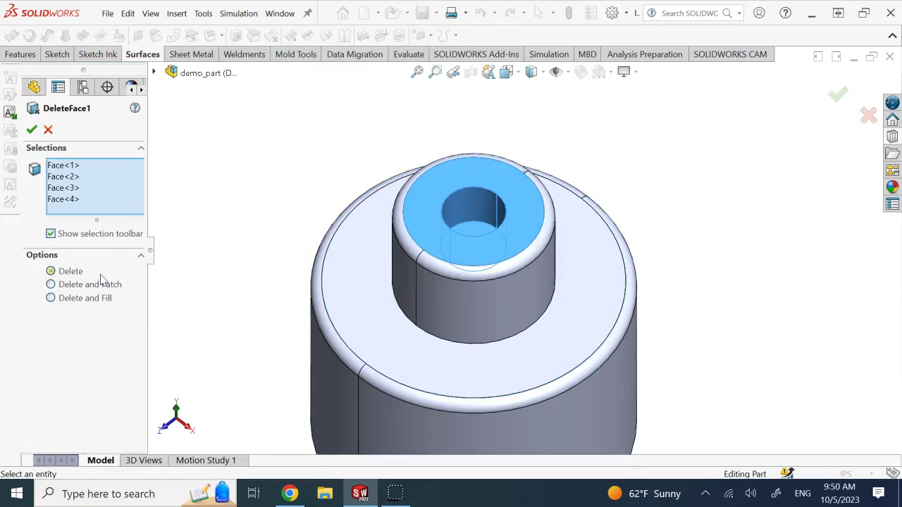
click(92, 284)
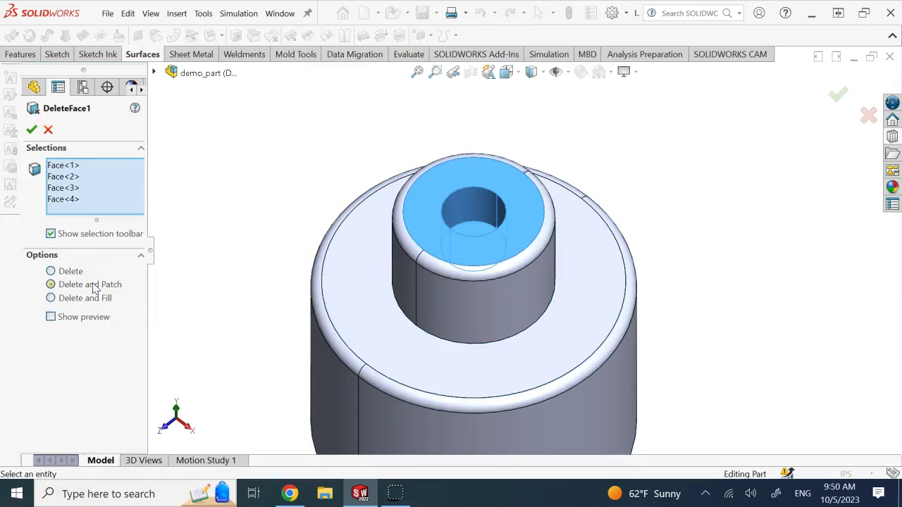
click(52, 318)
click(31, 128)
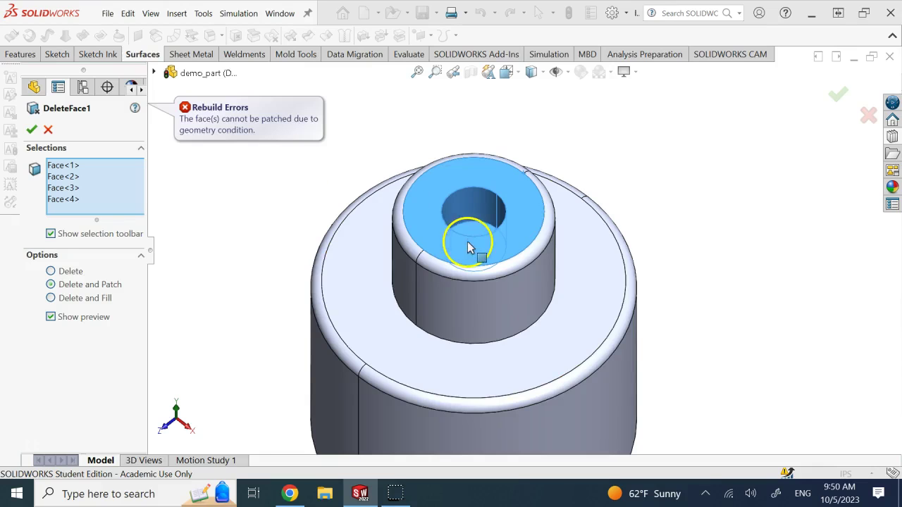
Change the face deletion to Delete and Fill with Tangent fill enabled, closing the top of the upper boss
scroll(477, 209, down, 2)
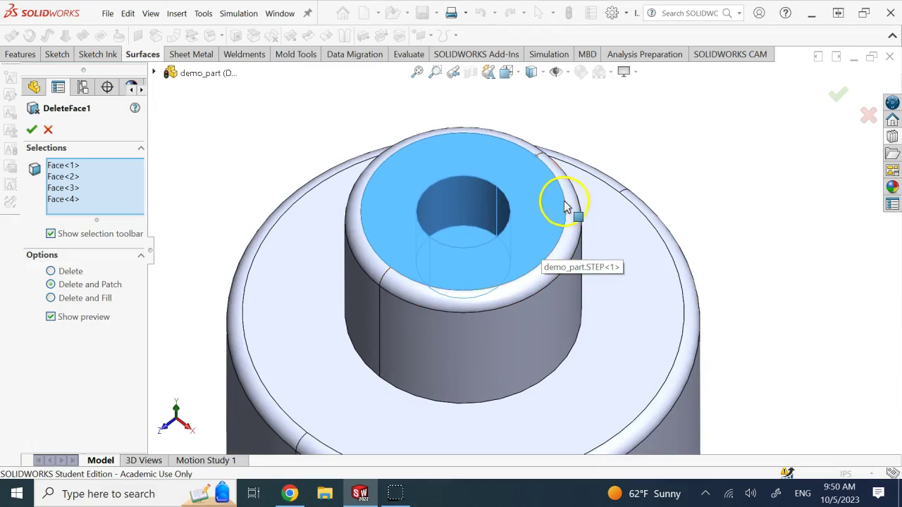
click(83, 299)
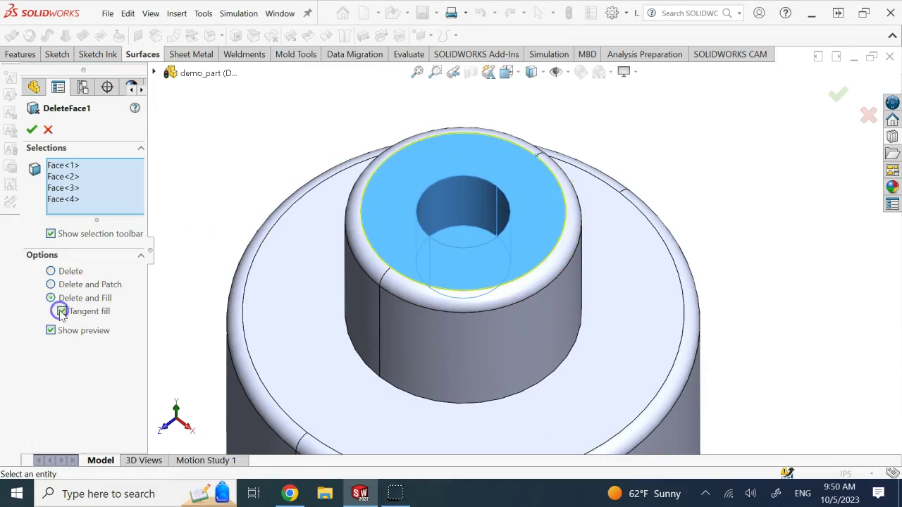
click(32, 129)
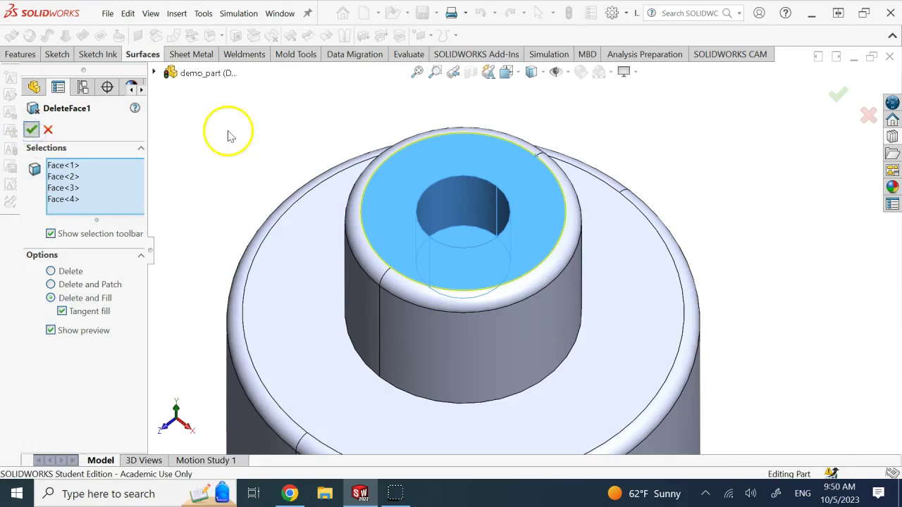
key(Up)
key(Up)
key(Up)
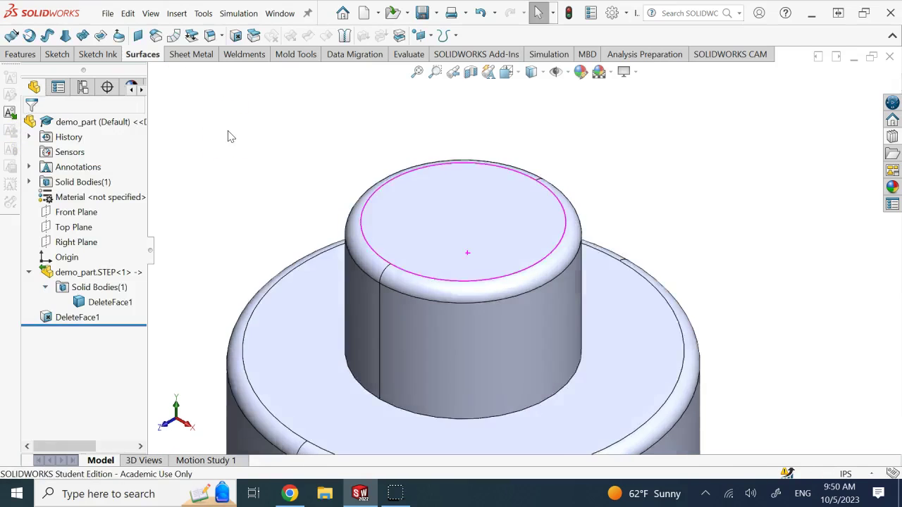
scroll(511, 268, up, 5)
key(Down)
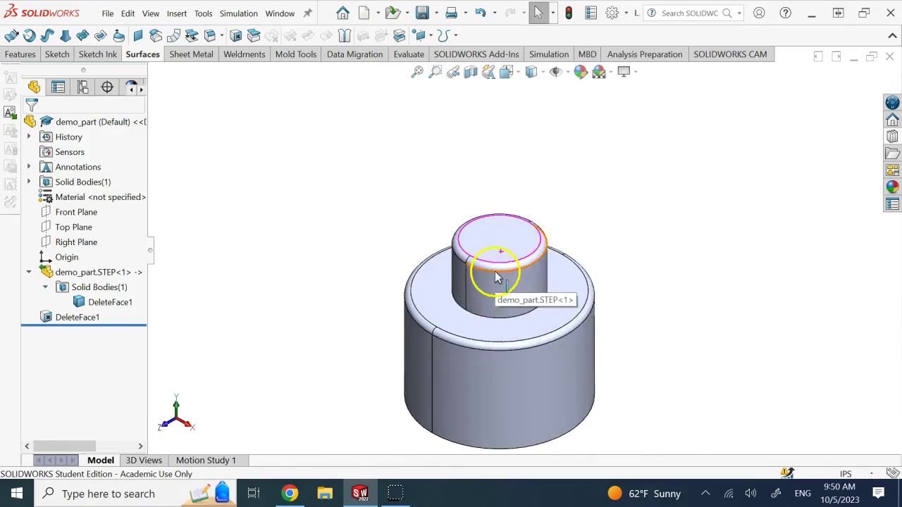
scroll(509, 243, down, 2)
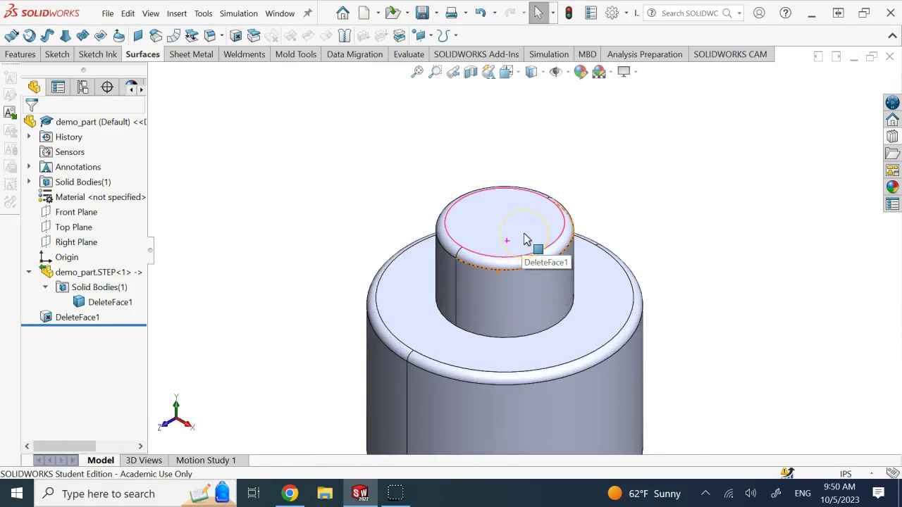
Delete the two fillet faces around the large cylinder's upper edge with Delete Face set to Delete and Patch
scroll(645, 286, up, 3)
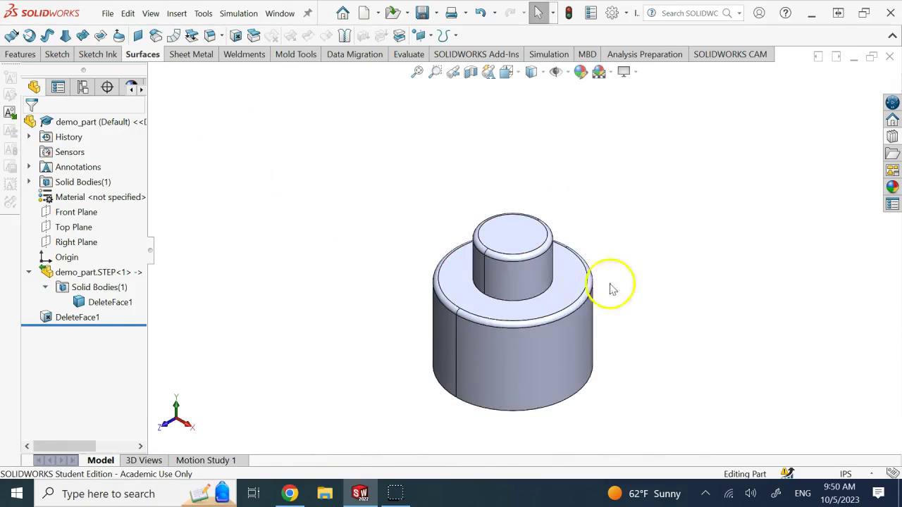
scroll(519, 322, down, 1)
scroll(540, 308, down, 2)
scroll(585, 306, up, 2)
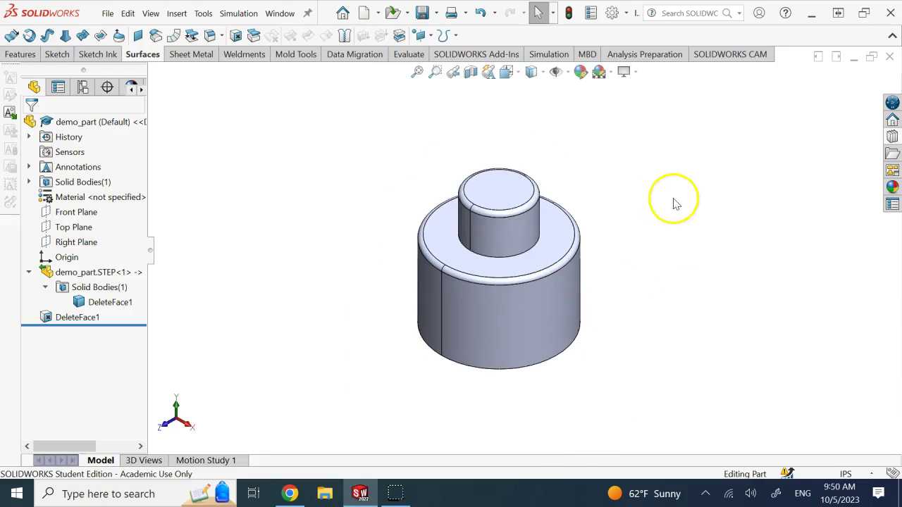
scroll(578, 208, down, 2)
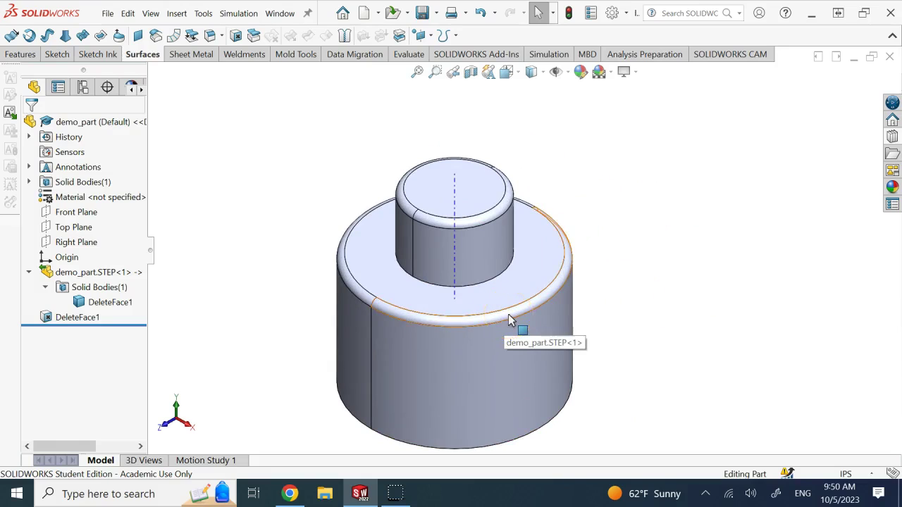
click(236, 36)
scroll(437, 328, down, 2)
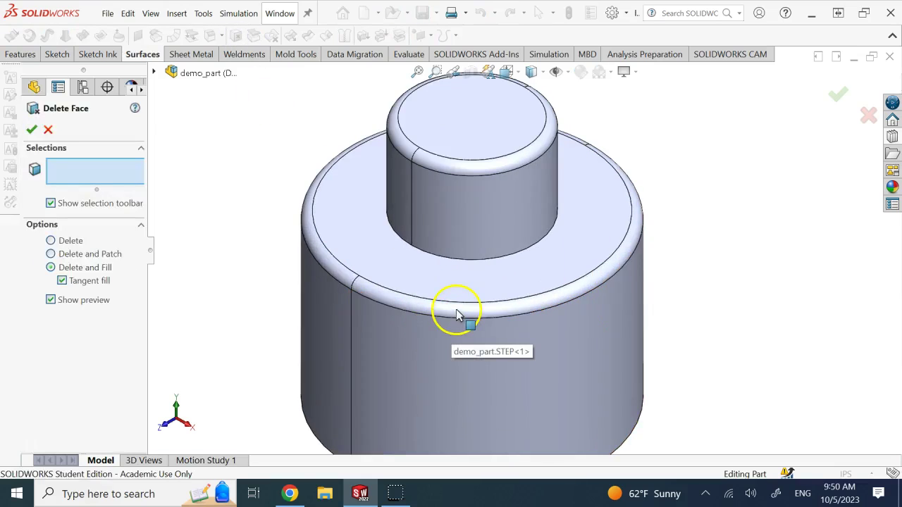
click(353, 287)
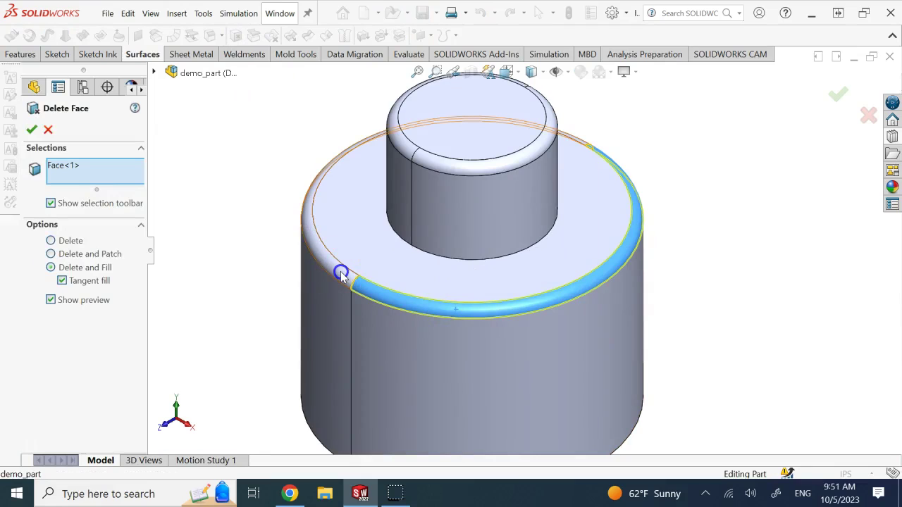
click(341, 275)
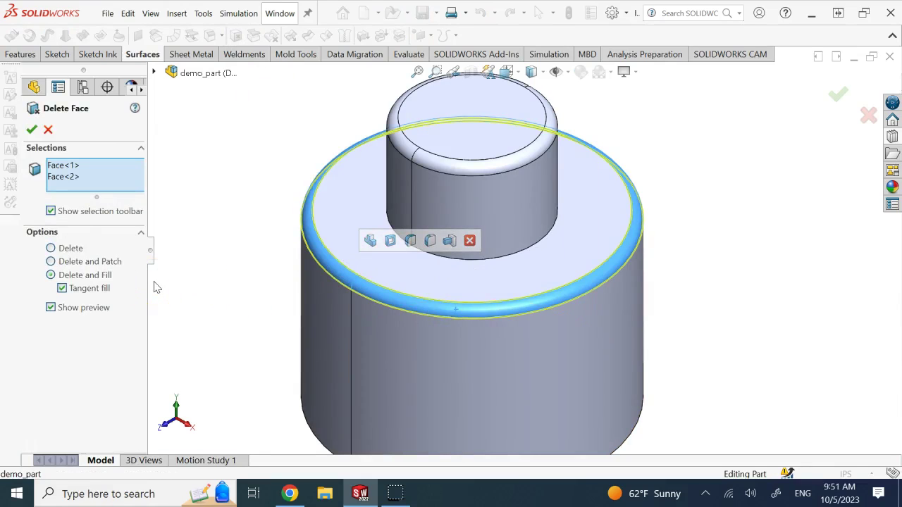
click(52, 262)
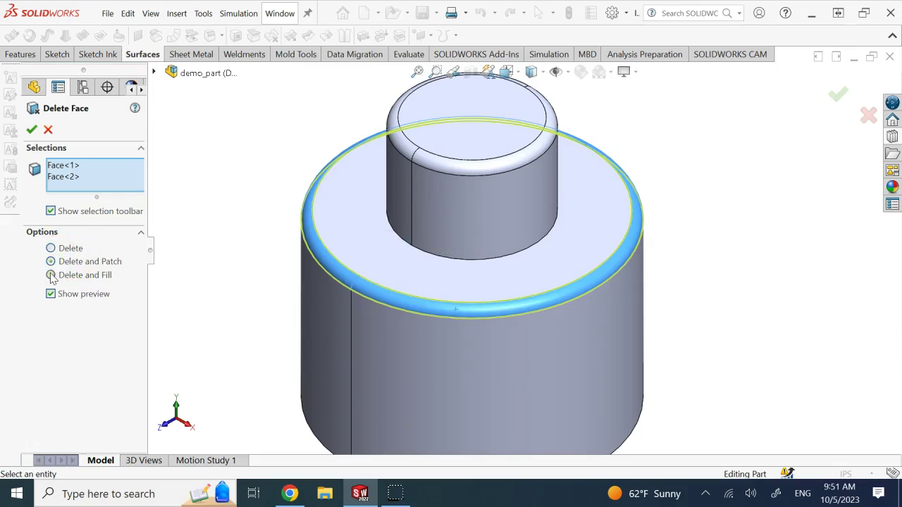
click(32, 129)
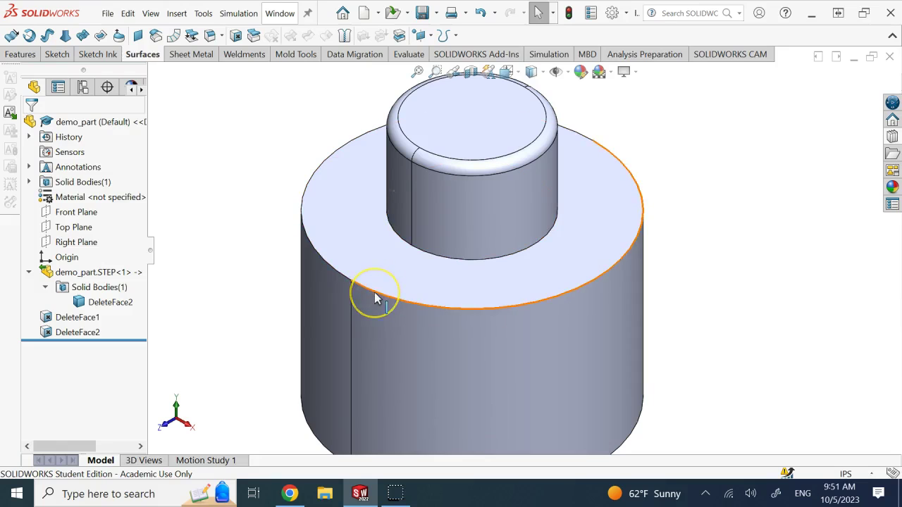
Try to delete the two fillet faces around the upper boss's top edge using Delete and Patch
click(236, 36)
click(439, 162)
click(401, 147)
right_click(381, 99)
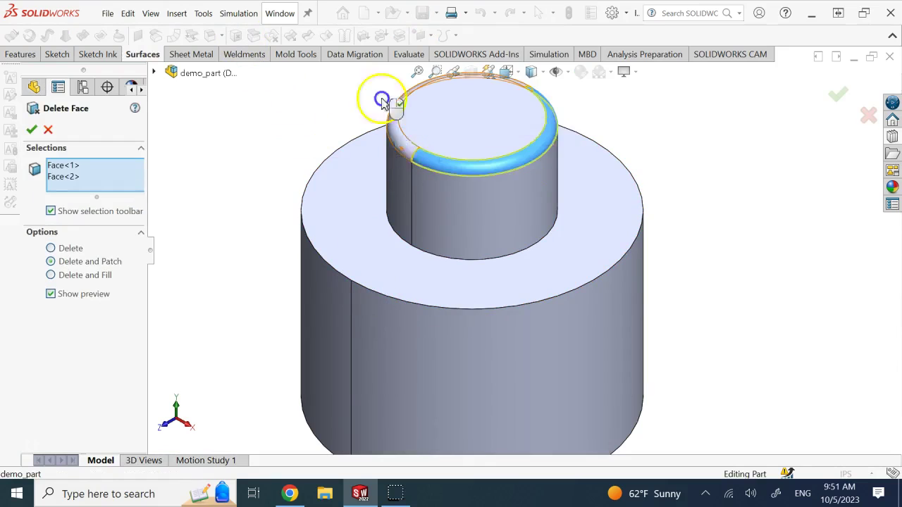
click(31, 129)
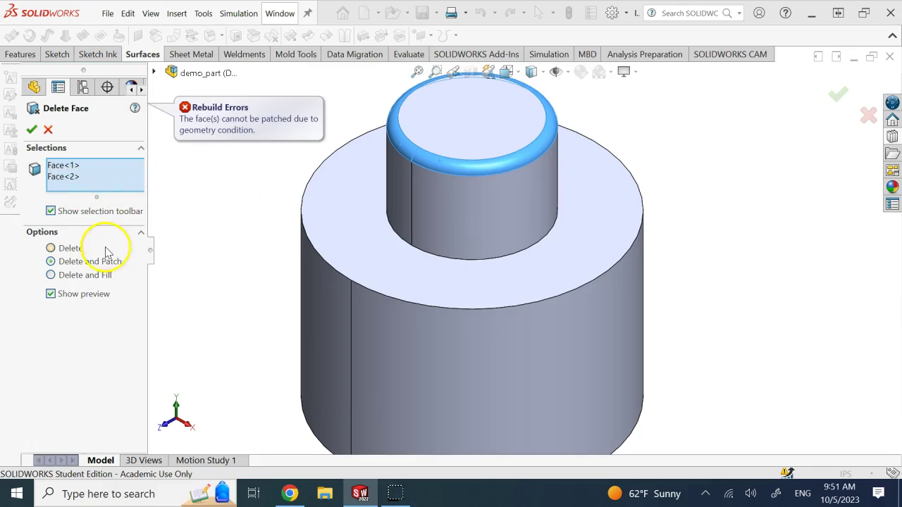
click(216, 212)
key(Right)
key(Right)
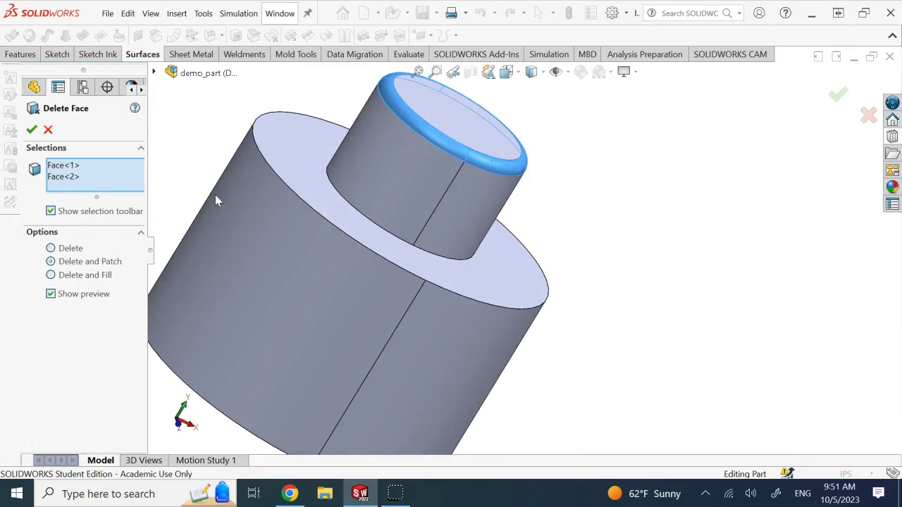
key(Left)
key(Left)
key(Left)
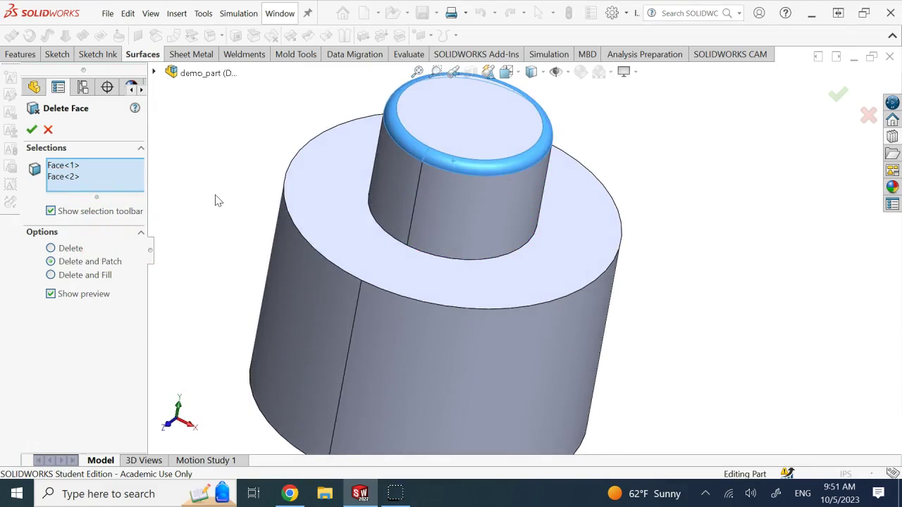
key(alt+Left)
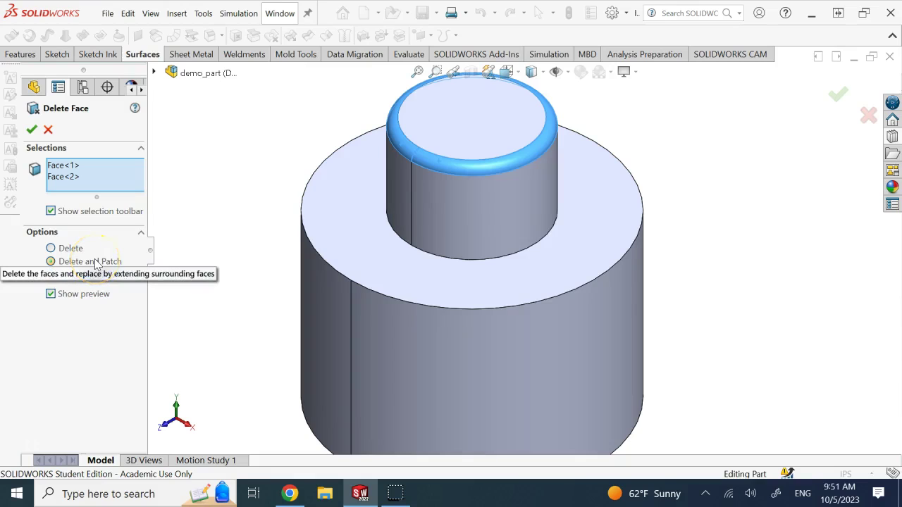
click(31, 129)
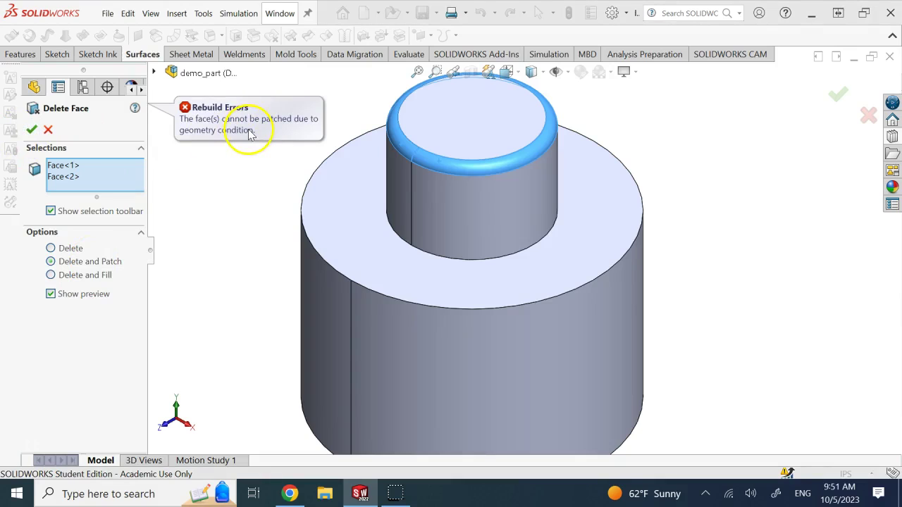
Try Delete and Fill with Tangent fill on the boss's fillet faces, and remove the resulting face deletion from the part
click(90, 274)
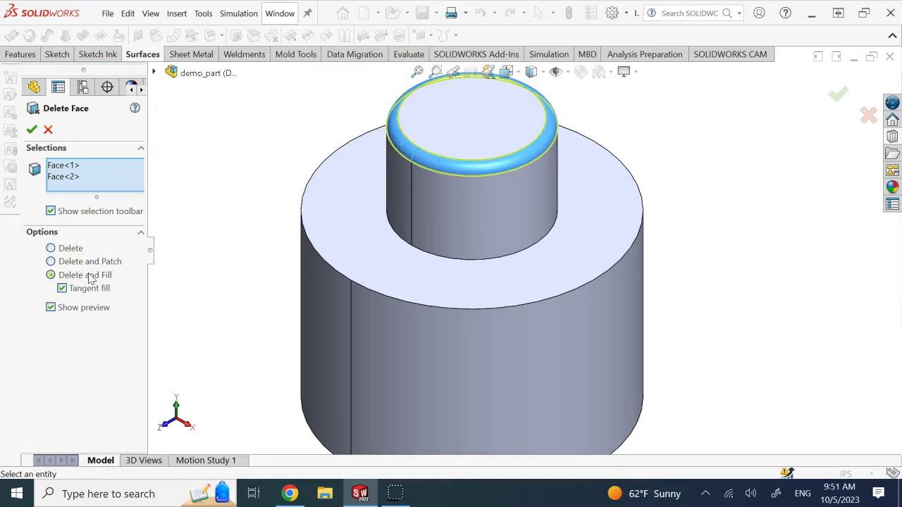
click(31, 130)
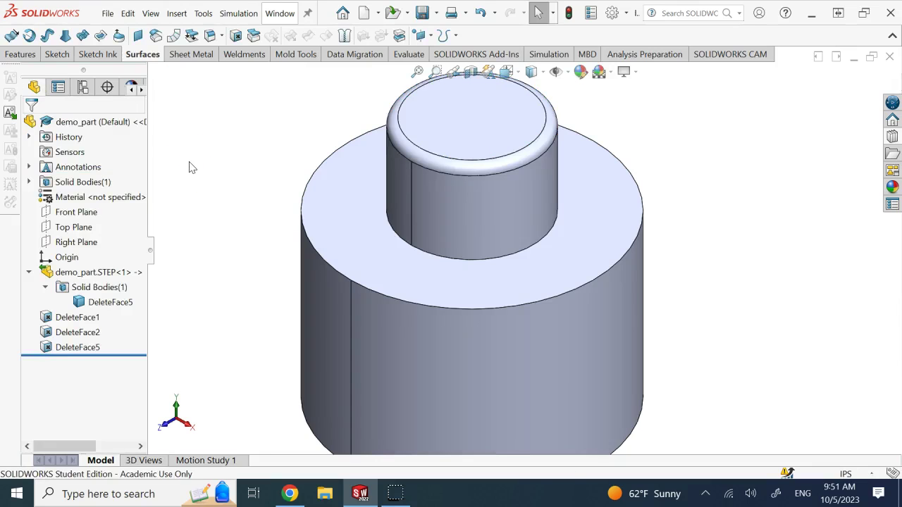
click(79, 347)
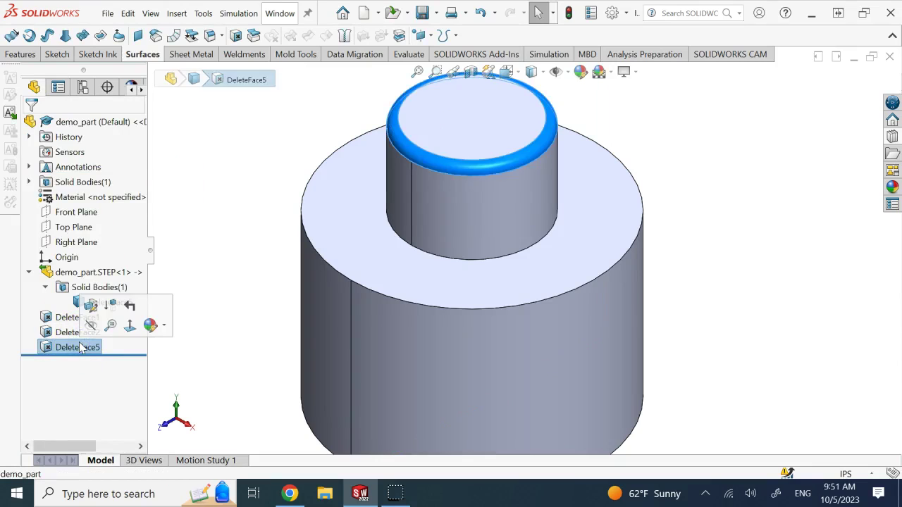
right_click(81, 347)
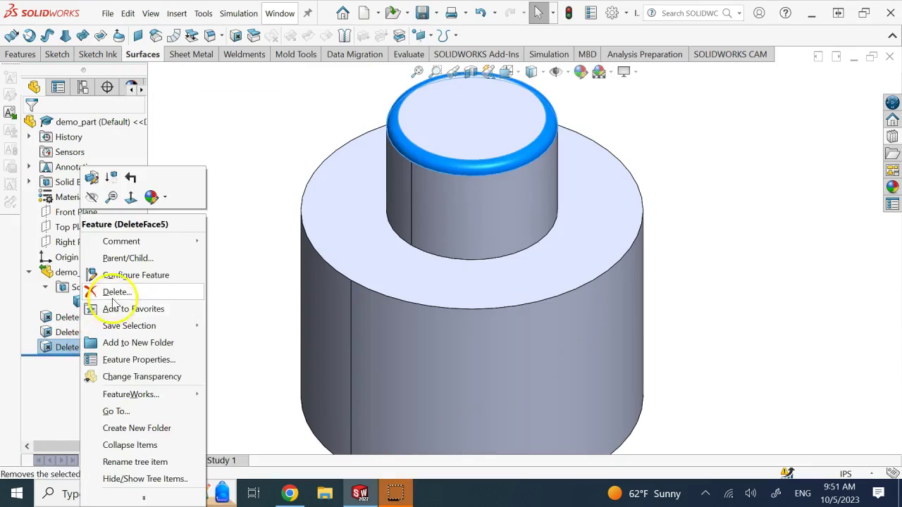
click(118, 289)
click(539, 91)
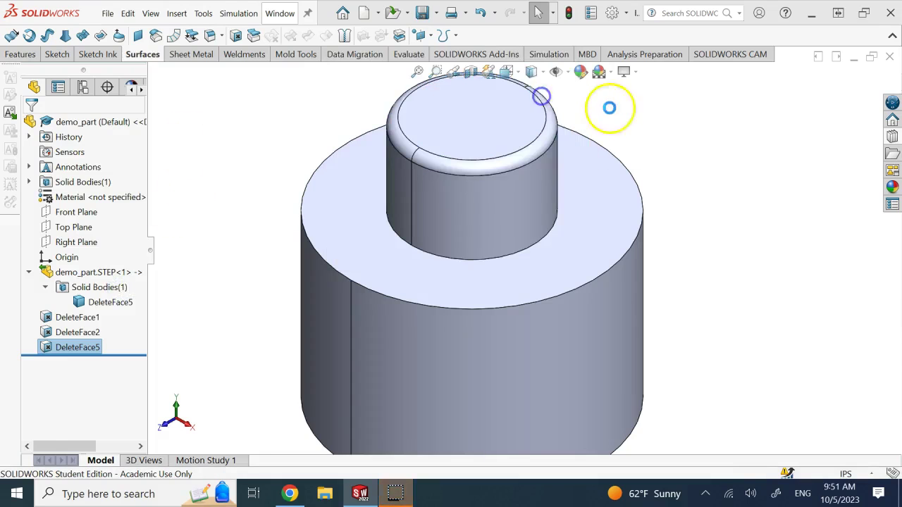
Delete the two fillet faces around the upper boss's top edge with the plain Delete option
scroll(496, 169, down, 3)
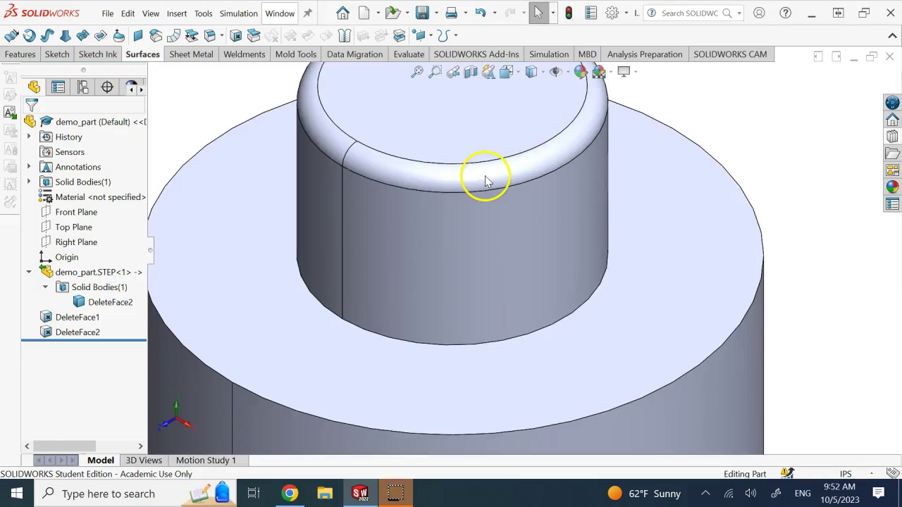
scroll(486, 182, up, 5)
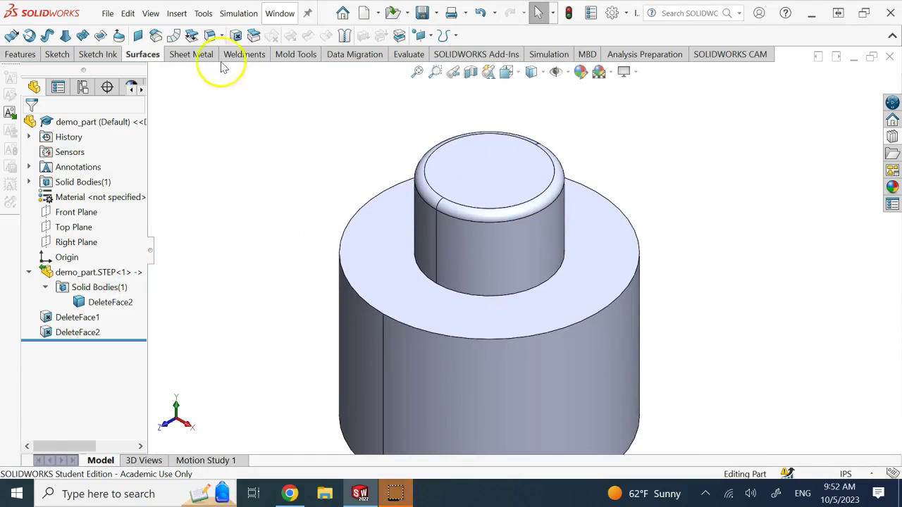
click(237, 36)
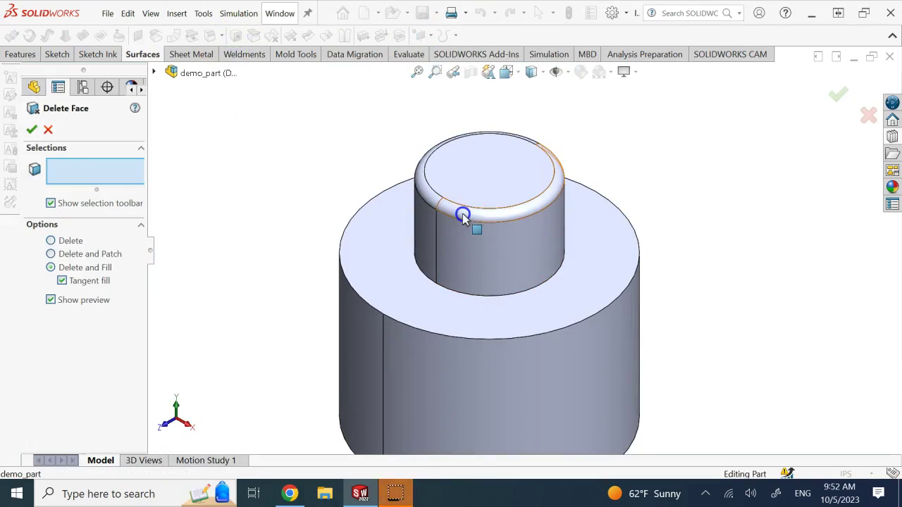
click(432, 200)
click(430, 198)
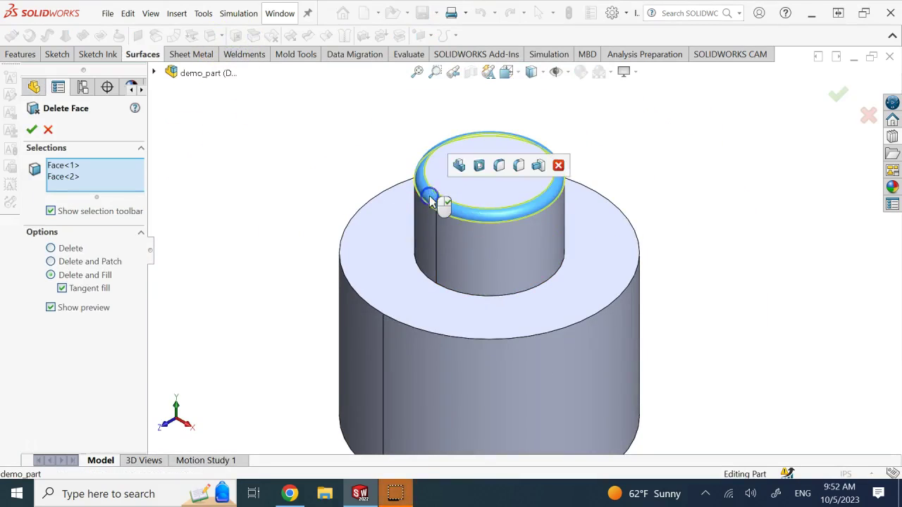
click(69, 248)
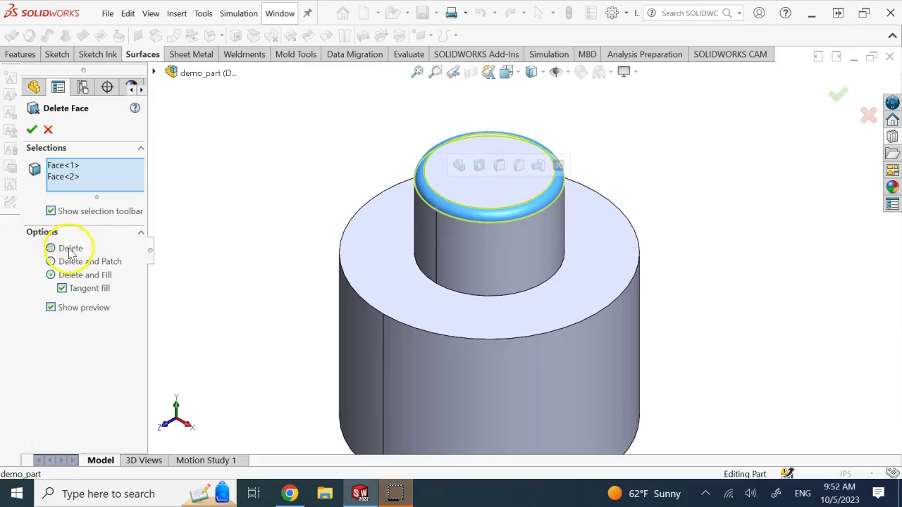
click(32, 130)
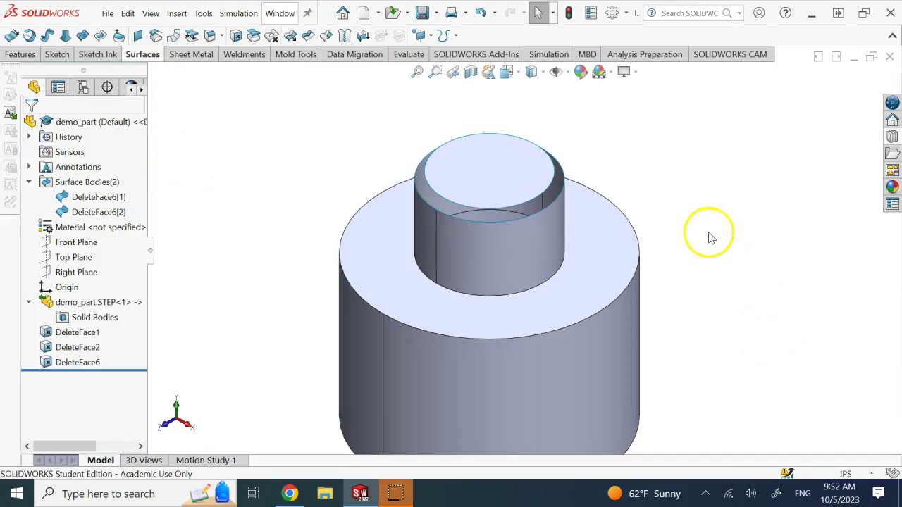
Extend the detached circular top face of the boss outward by a distance of 0.5 in using the Same surface extension type
scroll(708, 233, down, 2)
key(Up)
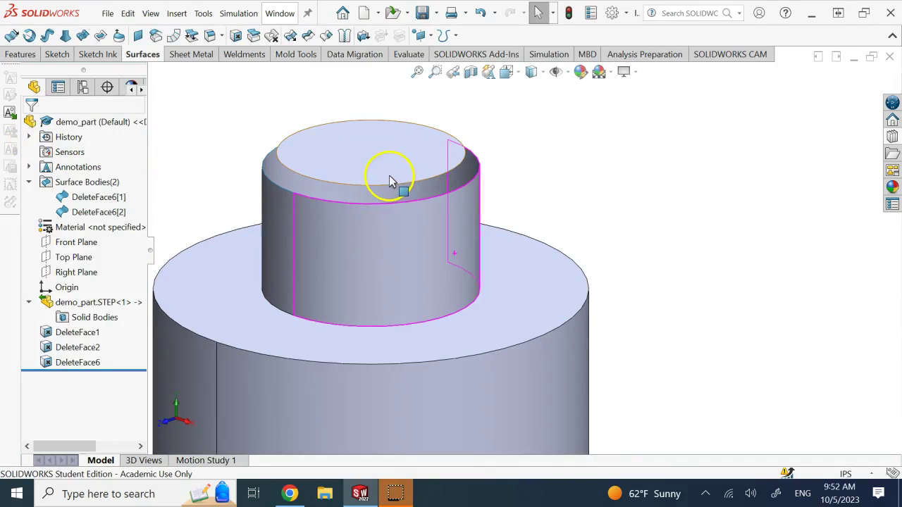
scroll(392, 181, up, 2)
click(572, 182)
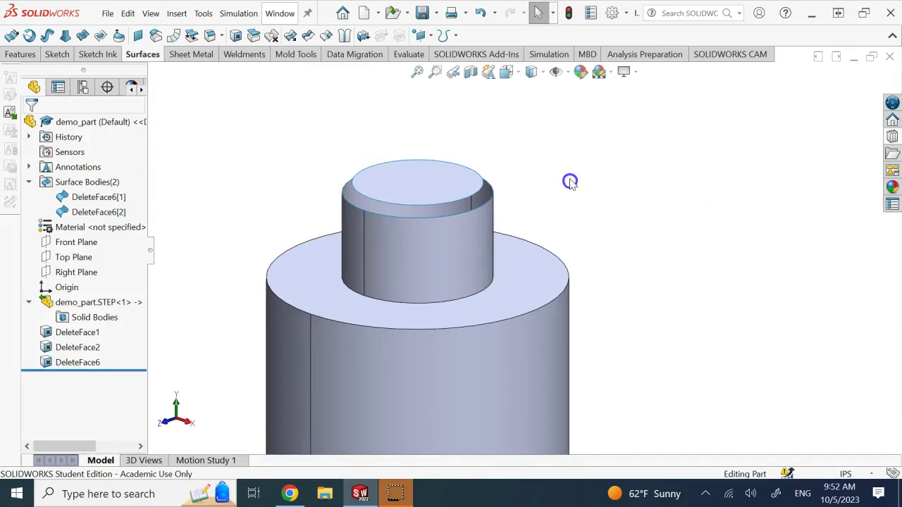
key(Down)
click(437, 198)
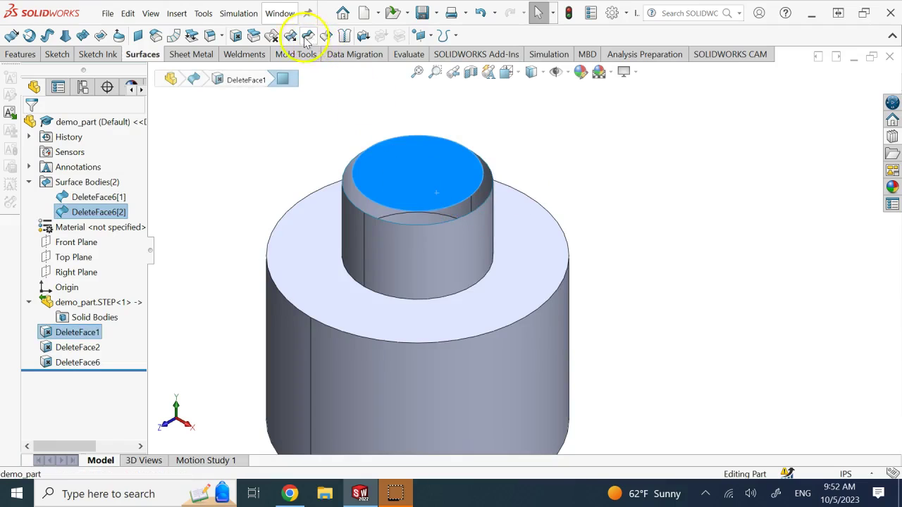
click(244, 190)
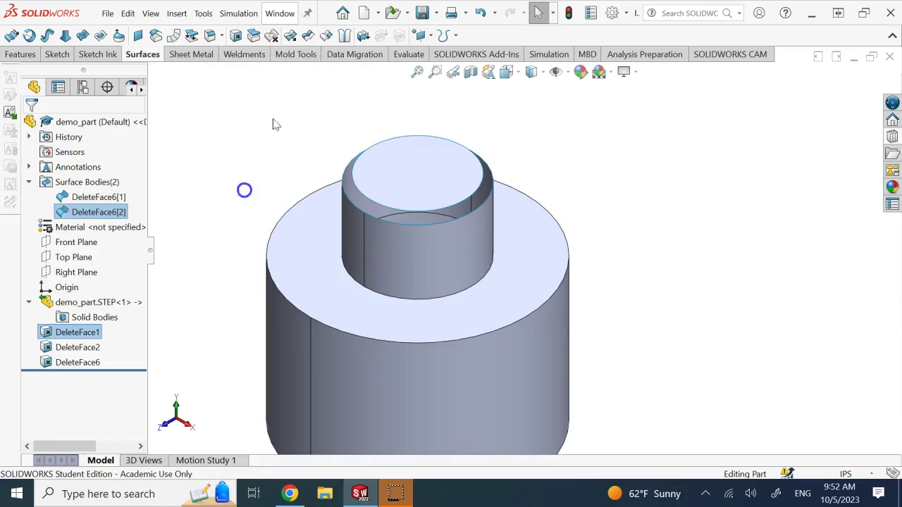
click(290, 36)
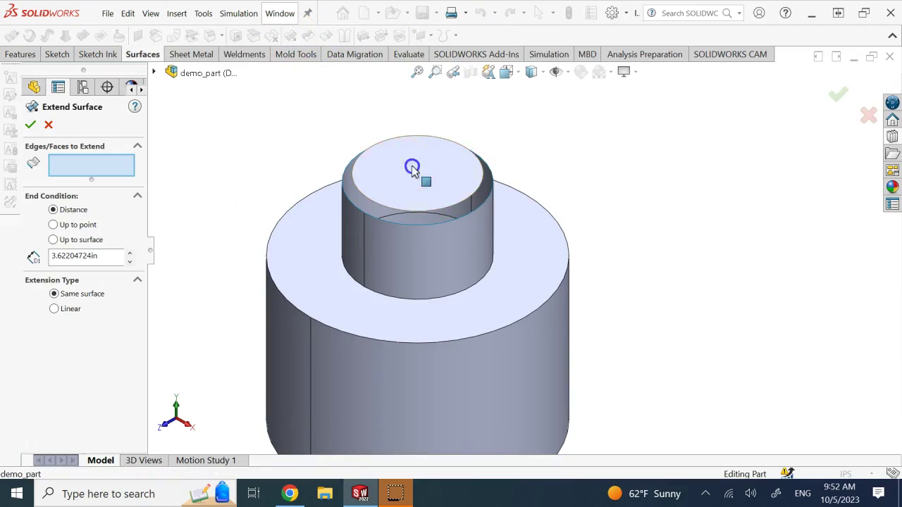
click(408, 172)
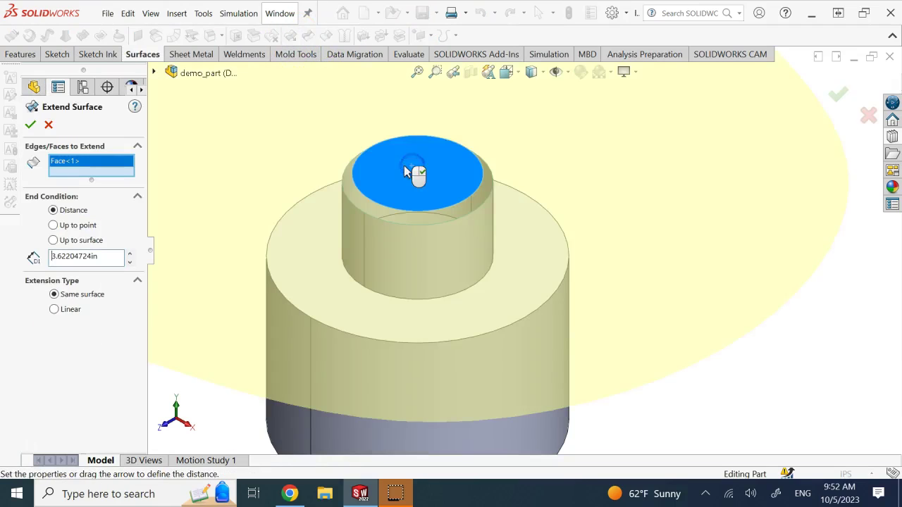
double_click(104, 259)
text(1)
key(Return)
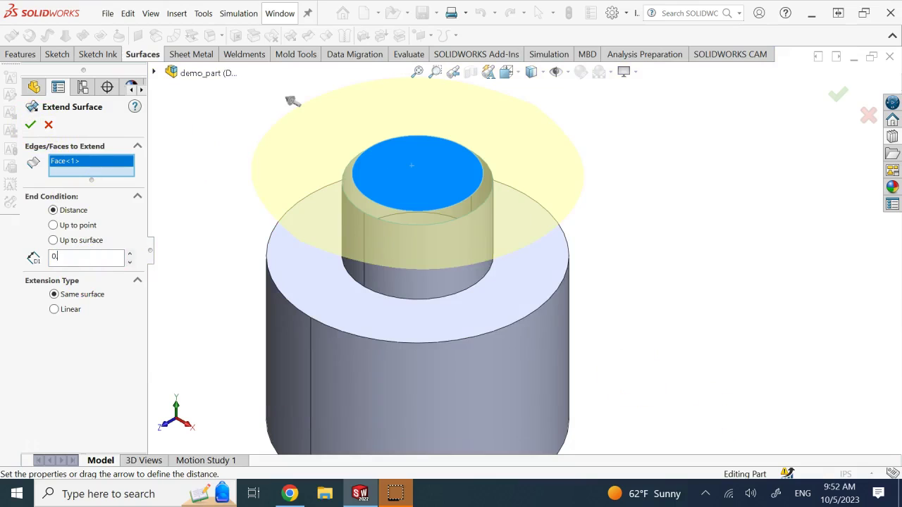
text(0.5)
key(Return)
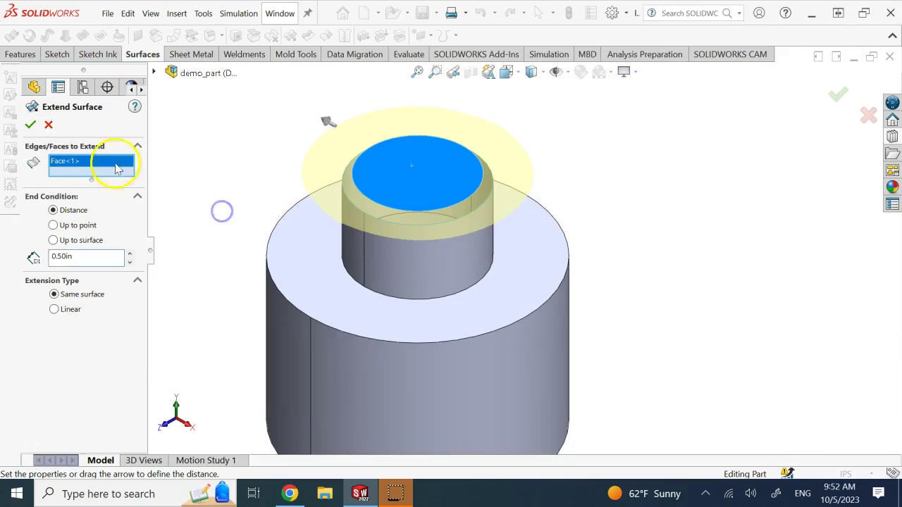
click(30, 125)
Confirm the top face extension and extend the boss's two cylindrical side faces upward past the extended disc
click(654, 264)
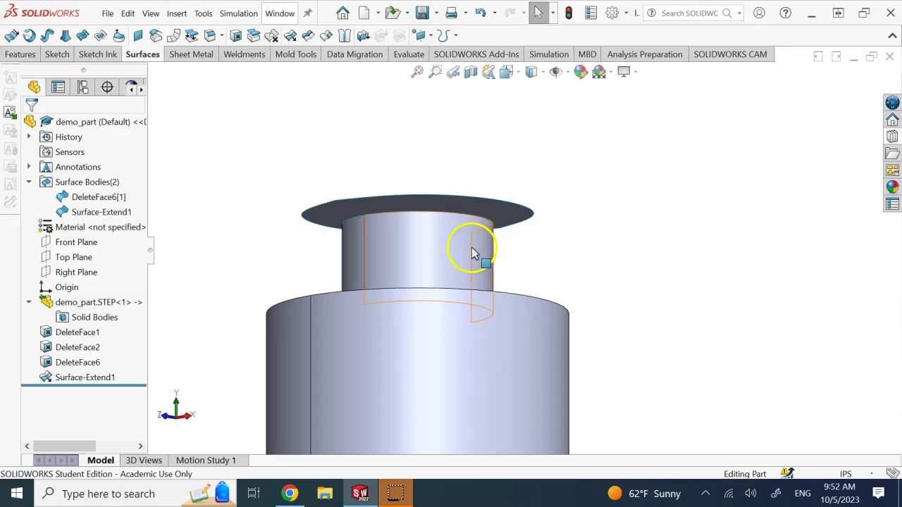
click(471, 246)
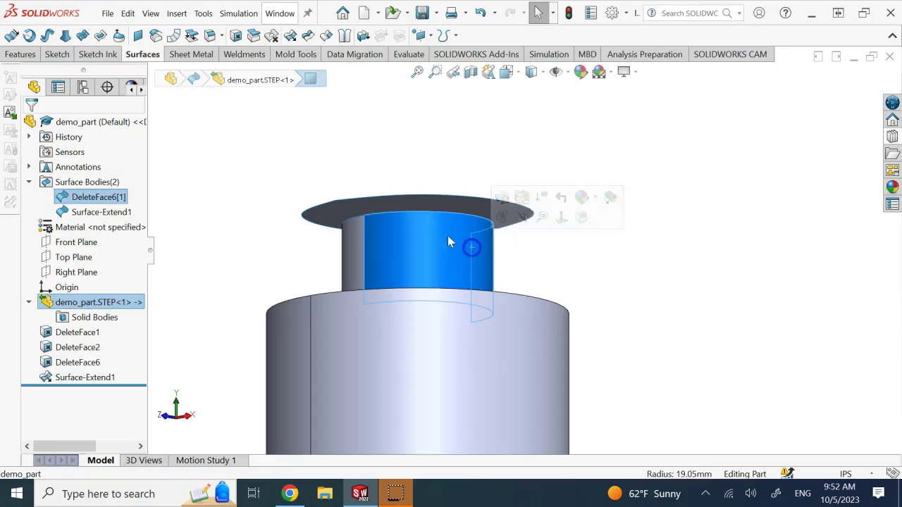
click(291, 38)
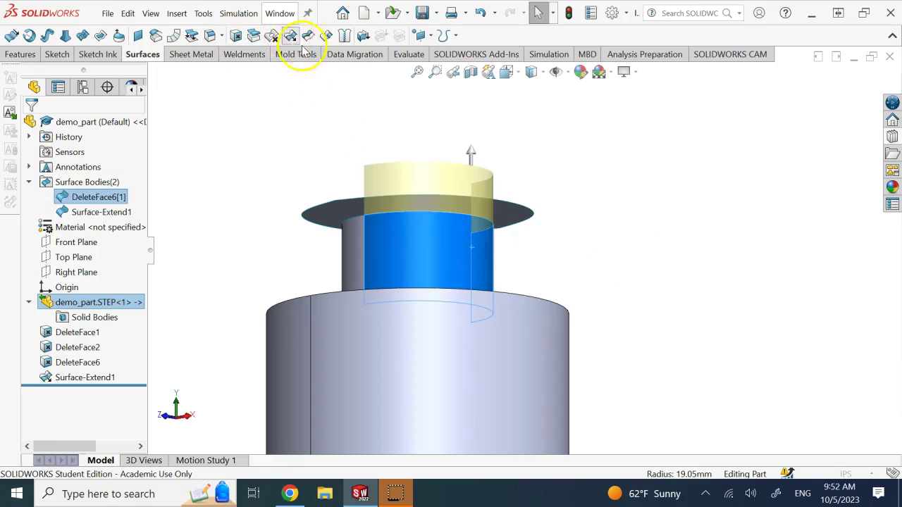
click(353, 242)
click(31, 125)
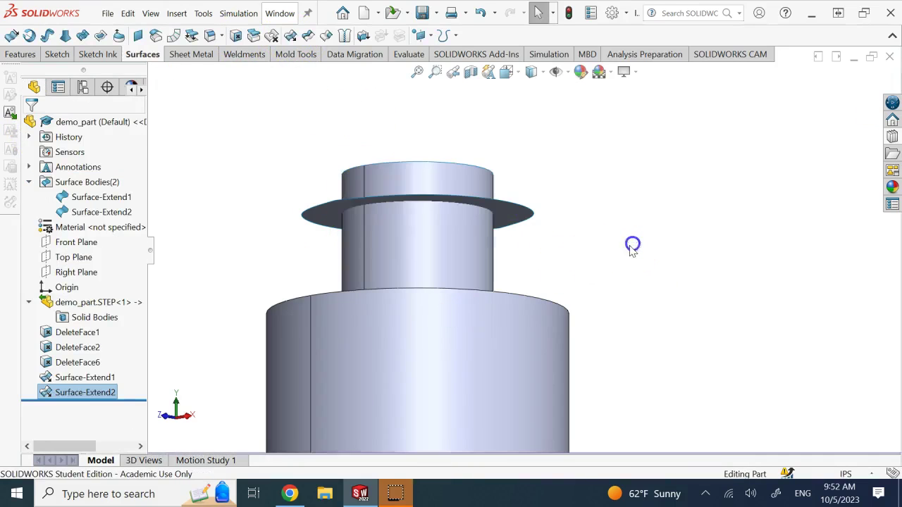
Set up a Mutual surface trim between the extended disc and the extended main body, using the Remove selections option
key(Down)
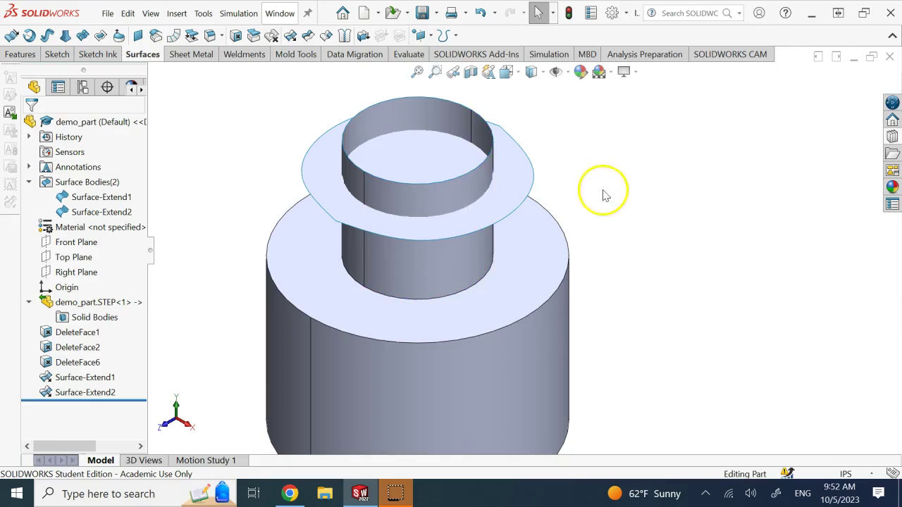
click(308, 35)
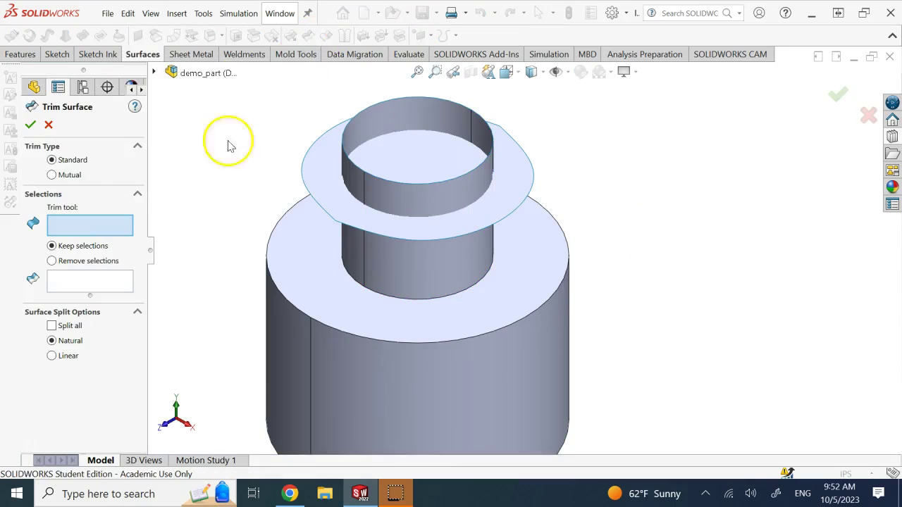
click(70, 175)
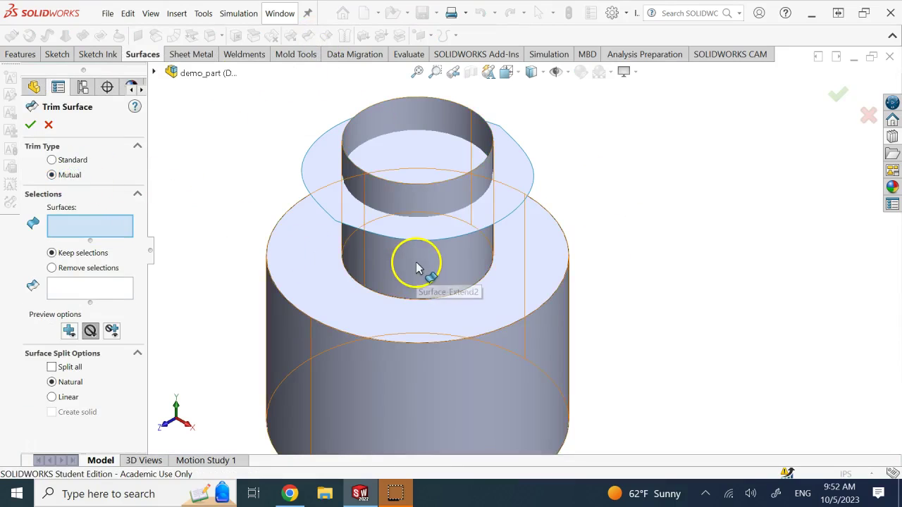
click(459, 224)
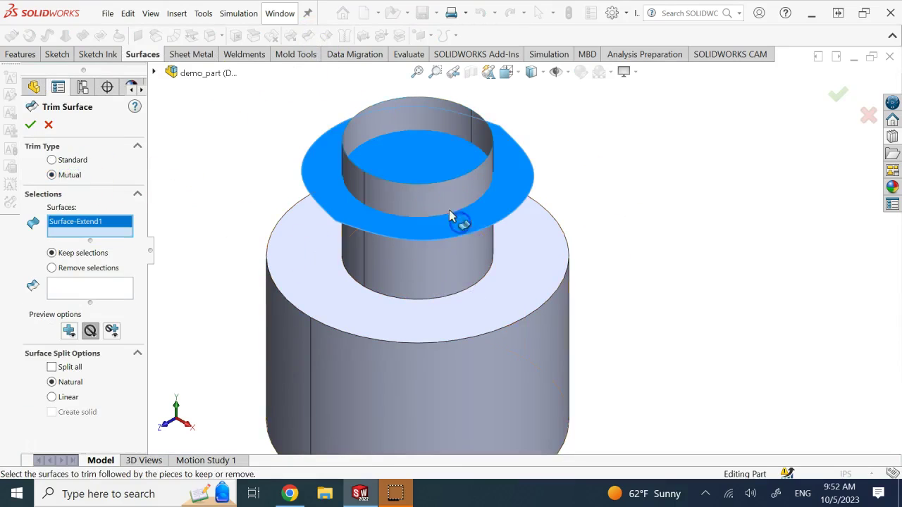
click(443, 195)
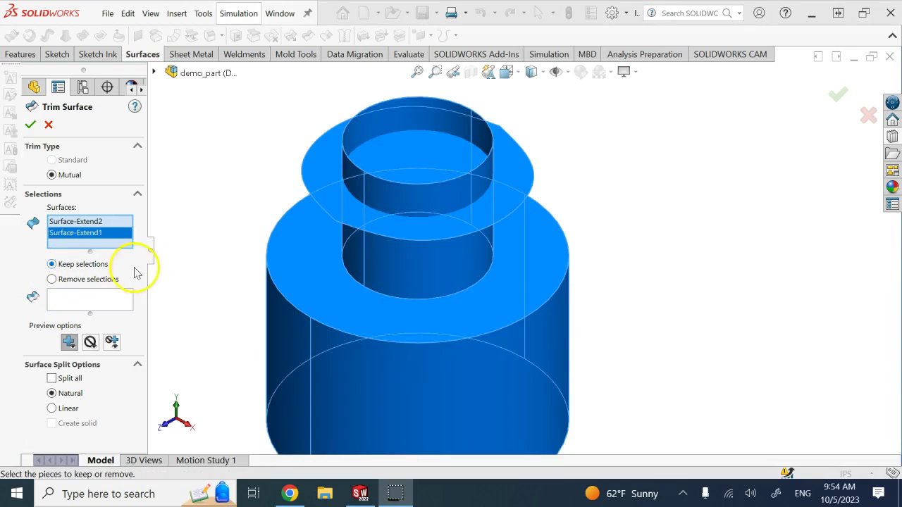
click(96, 281)
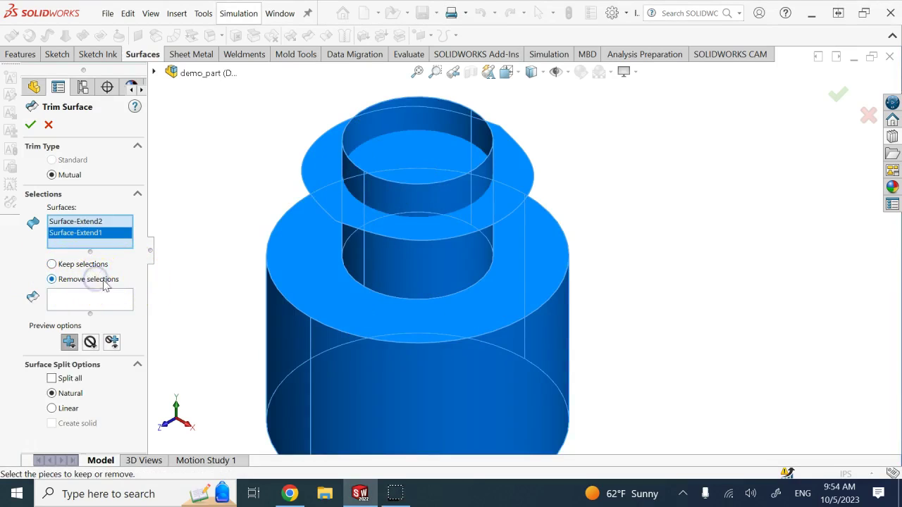
click(414, 117)
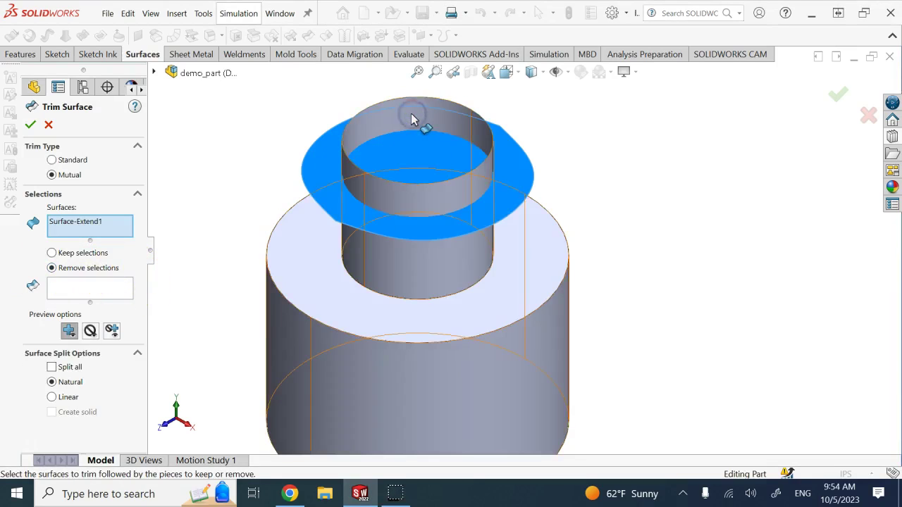
click(361, 129)
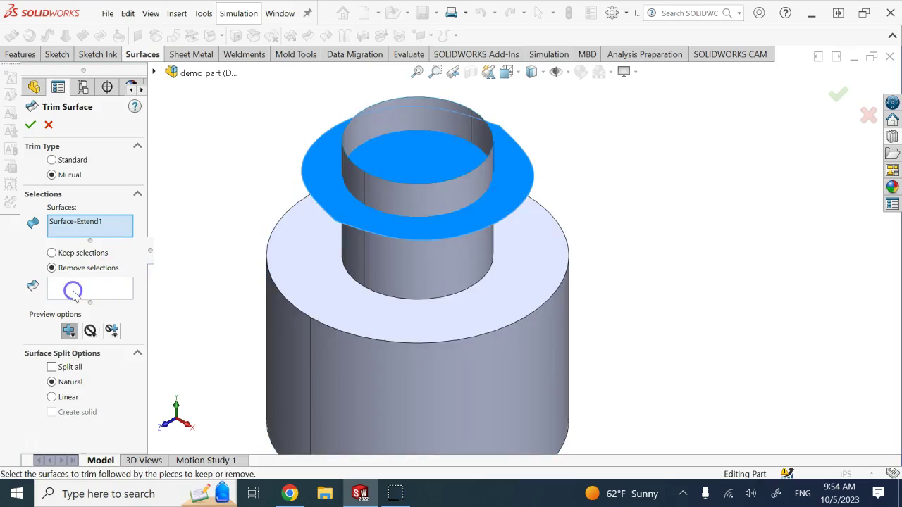
right_click(89, 224)
click(75, 235)
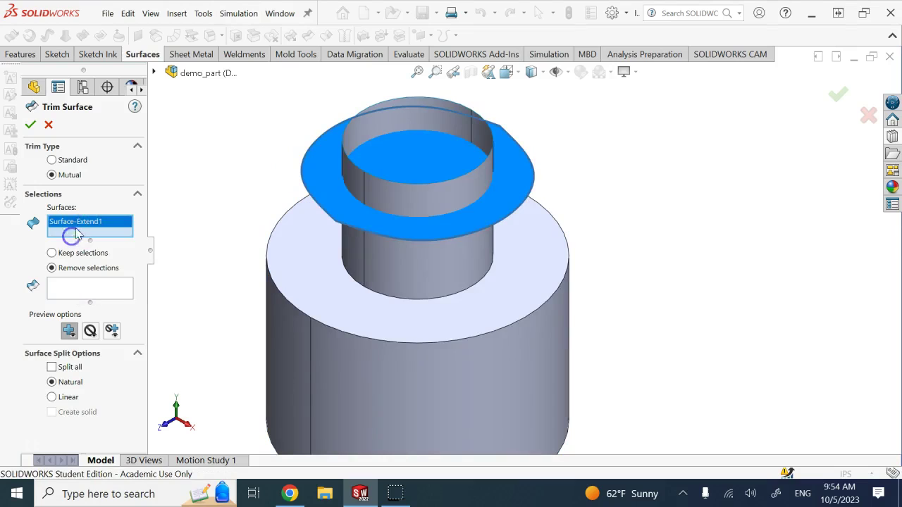
click(393, 274)
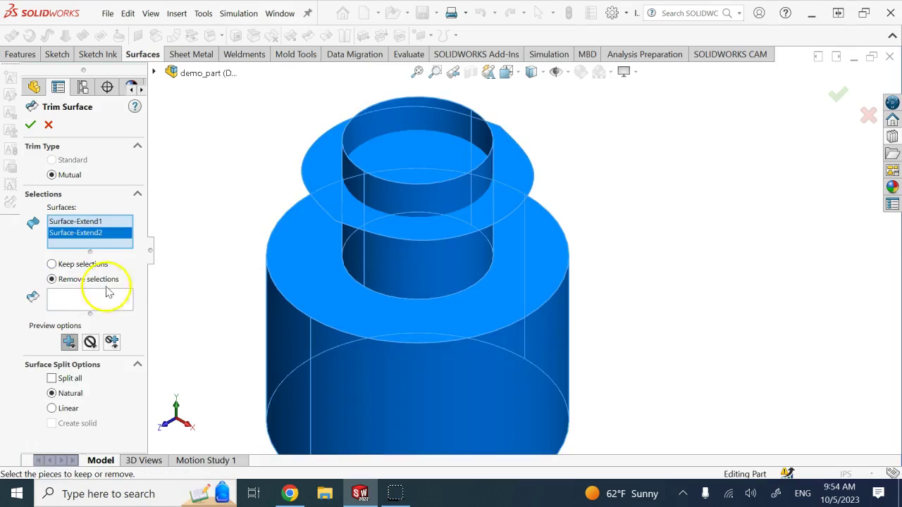
Remove the boss wall portion above the disc and the disc's outer ring, completing the mutual trim
click(53, 298)
click(403, 124)
click(510, 201)
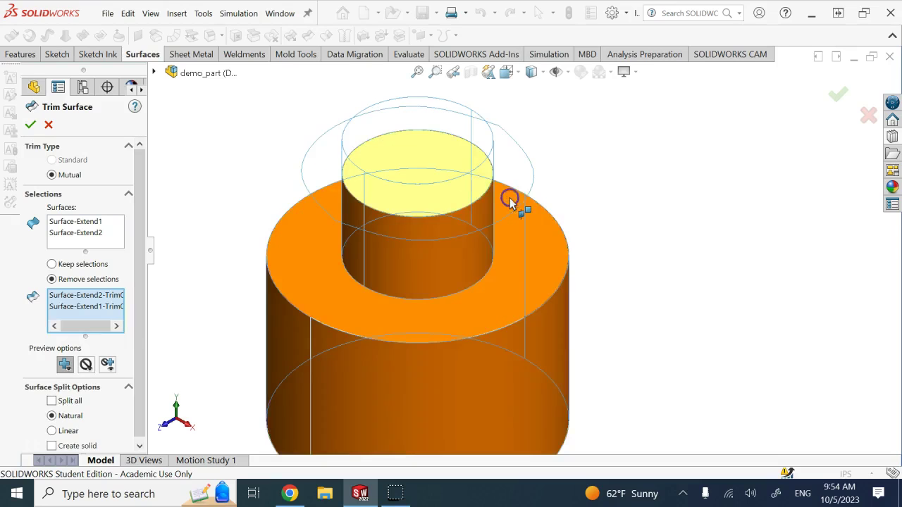
click(30, 125)
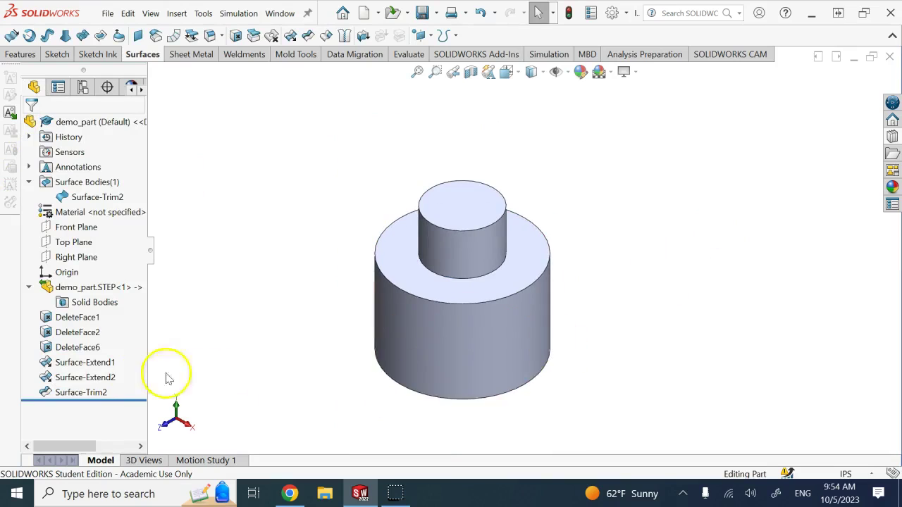
Review the selections and split options of the surface trim feature without changing its definition
click(96, 395)
click(96, 393)
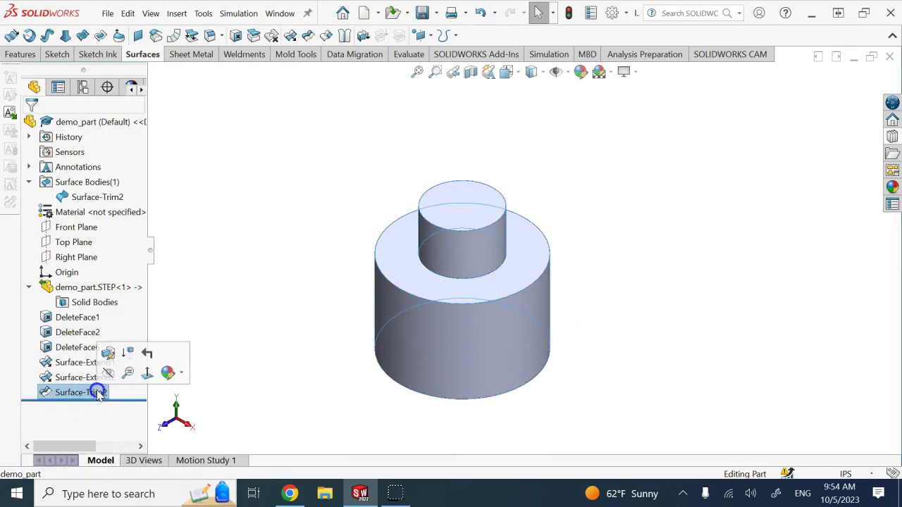
click(45, 394)
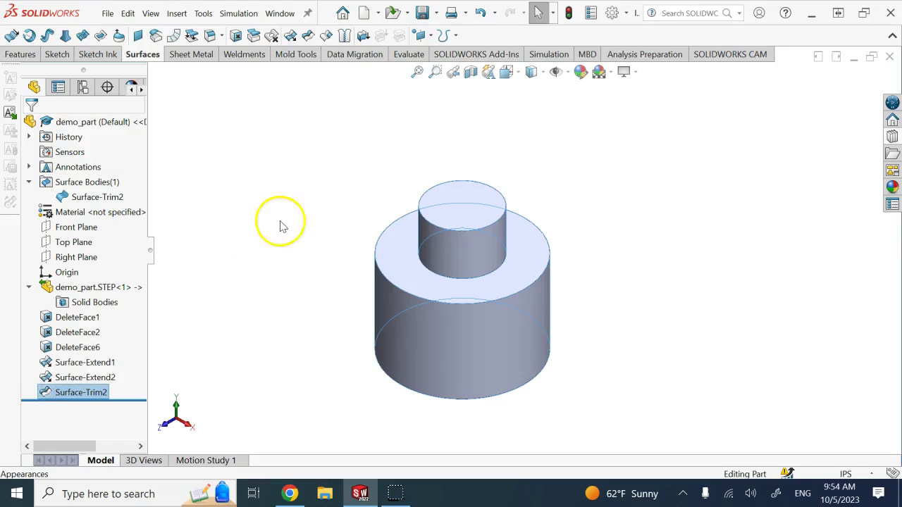
right_click(68, 398)
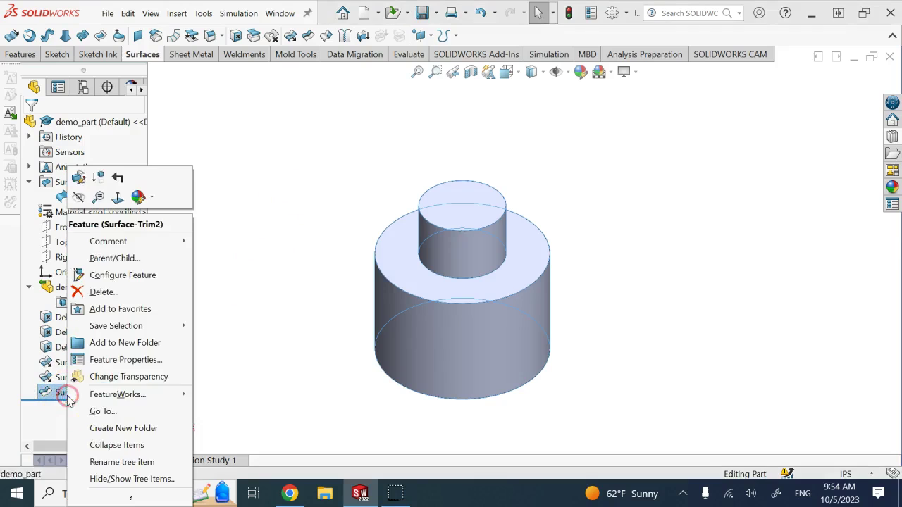
click(78, 178)
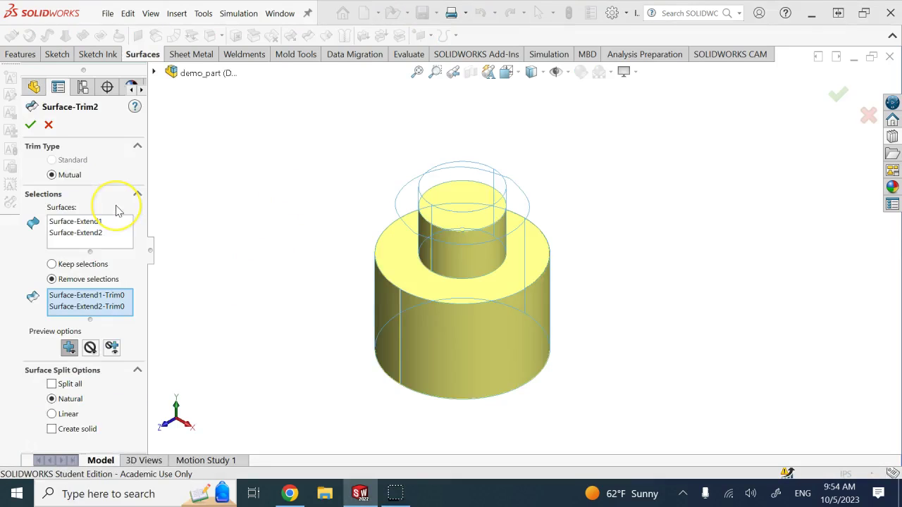
click(47, 125)
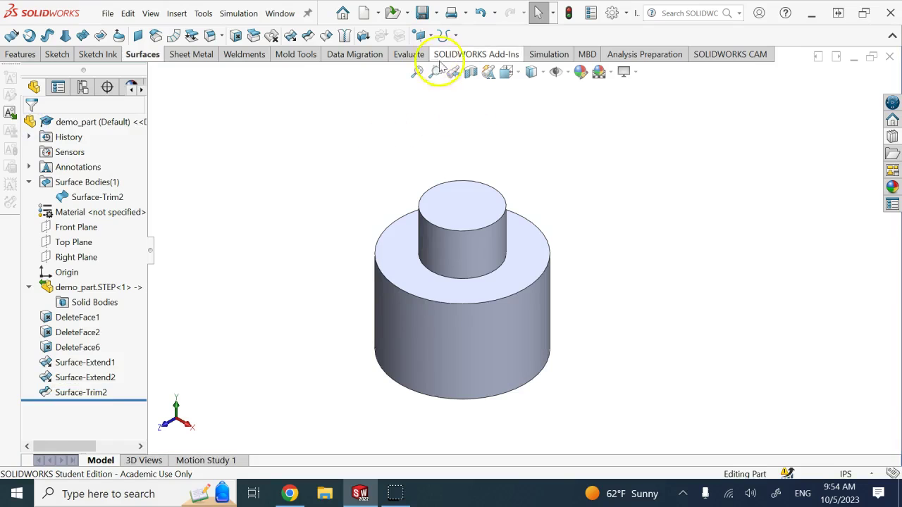
Section the model at the Front Plane to examine the trimmed body's interior, and turn the section view off
click(471, 72)
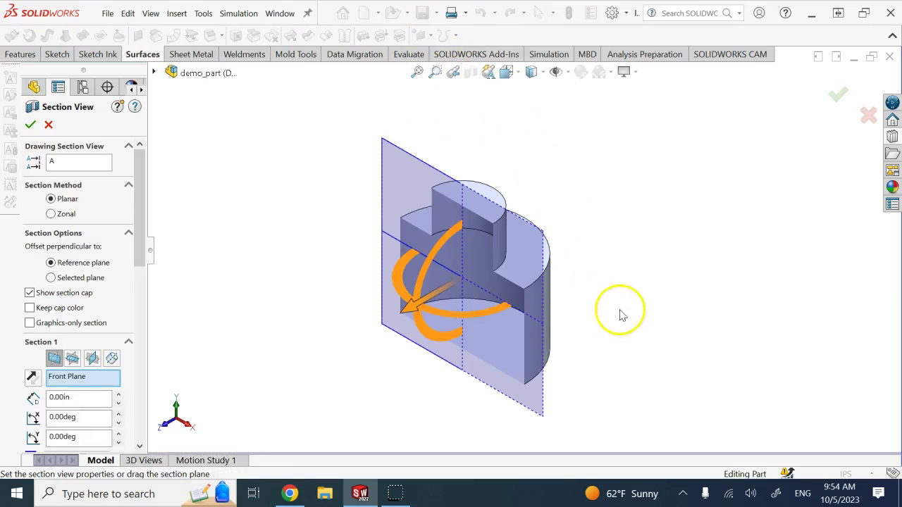
middle_drag(625, 290, 619, 286)
key(ctrl+7)
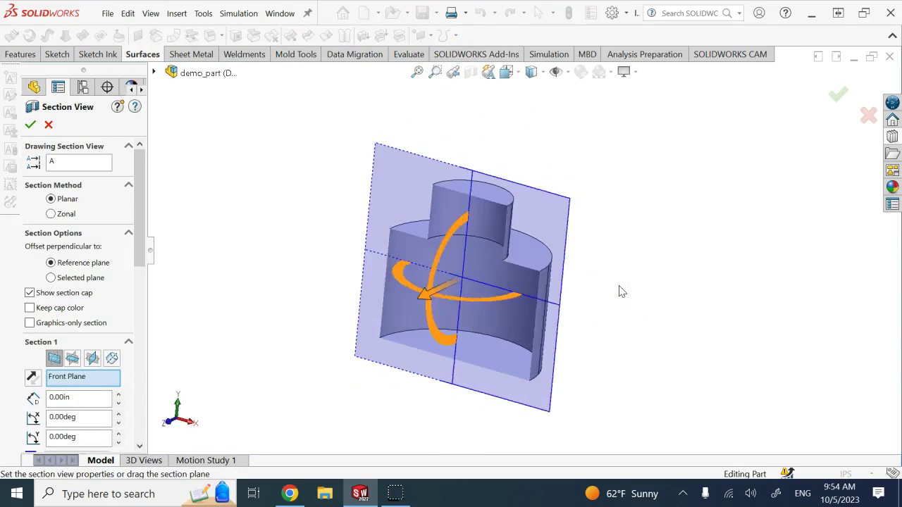
click(31, 125)
middle_drag(222, 220, 226, 220)
key(ctrl+7)
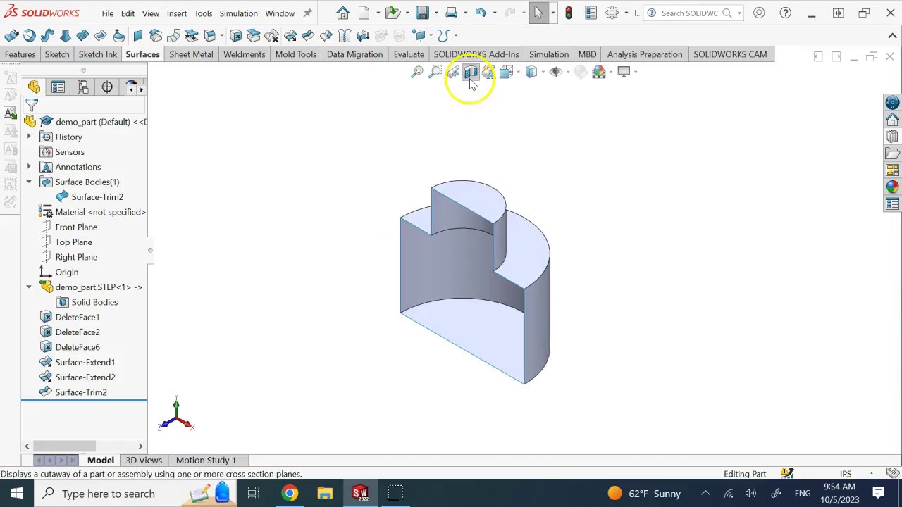
click(470, 72)
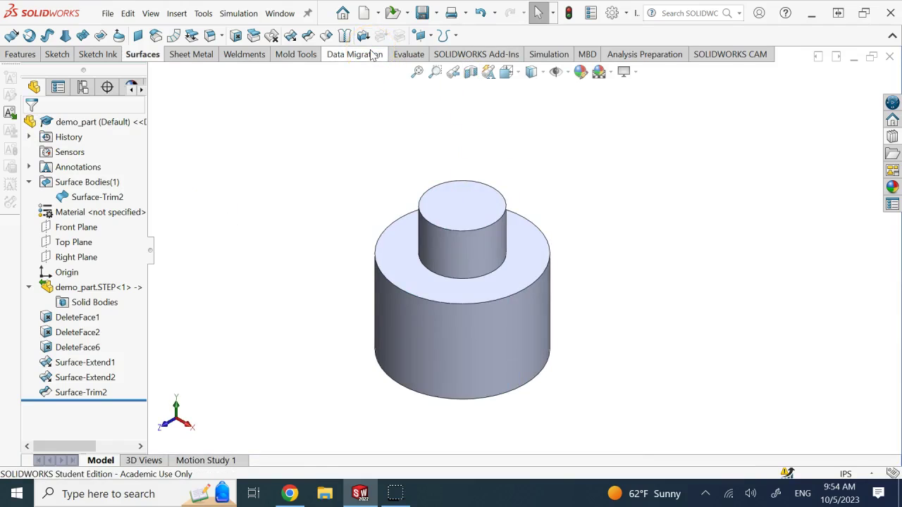
Try to knit the trimmed surface body into a solid using Knit Surface with the Create solid option
click(345, 36)
drag(310, 150, 622, 422)
click(51, 231)
click(30, 125)
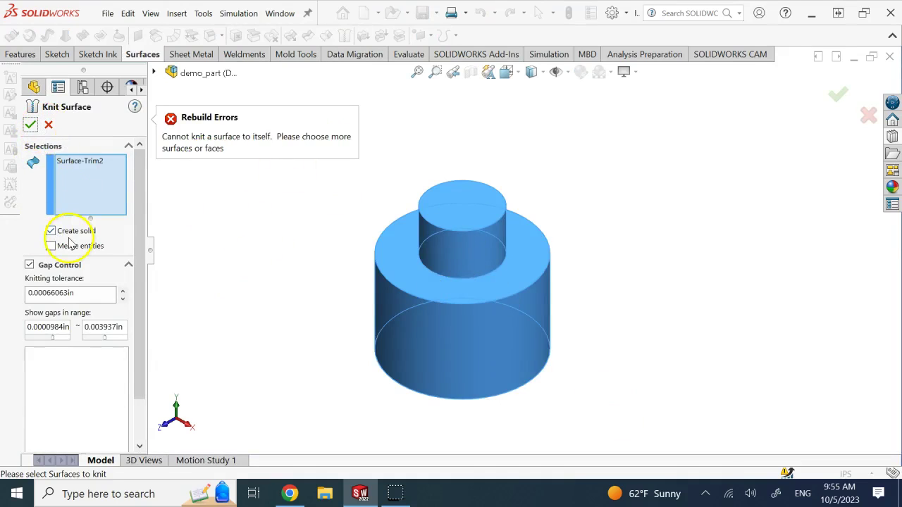
click(48, 125)
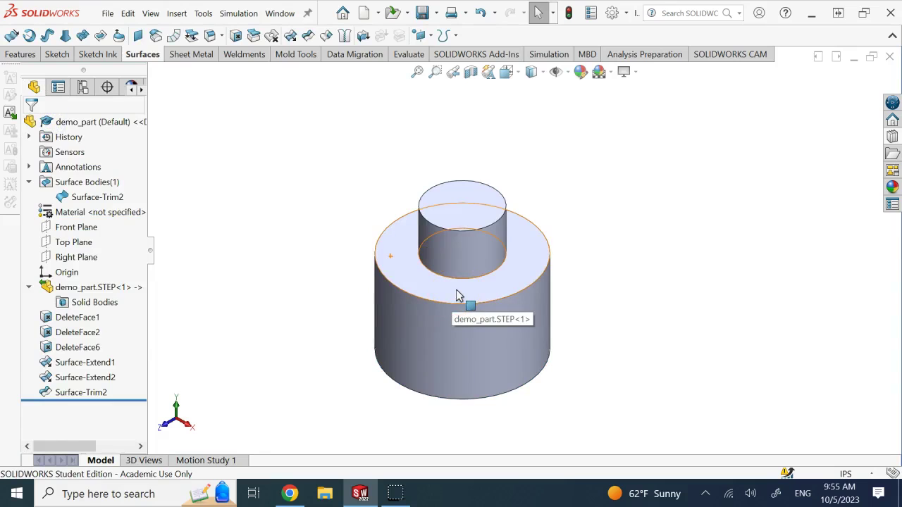
Convert the trimmed surface body into a solid using Thicken with Create solid from enclosed volume
click(362, 36)
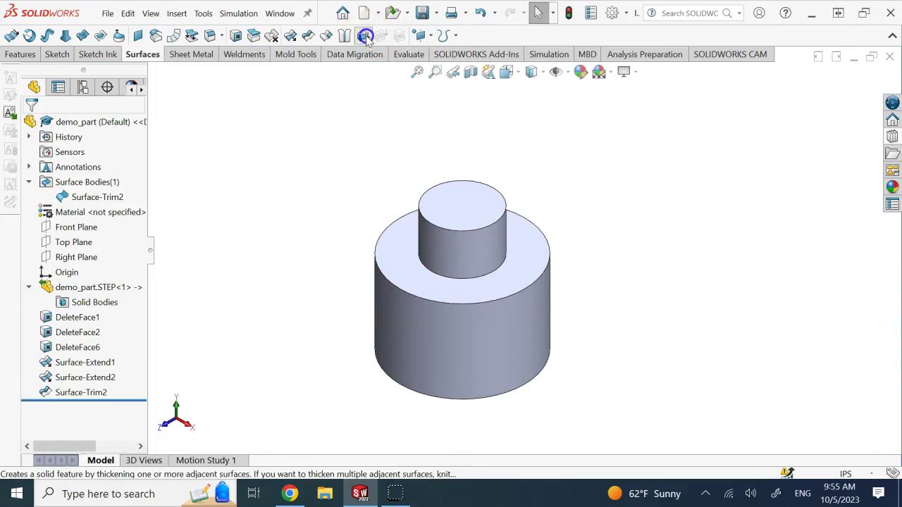
click(470, 299)
click(97, 270)
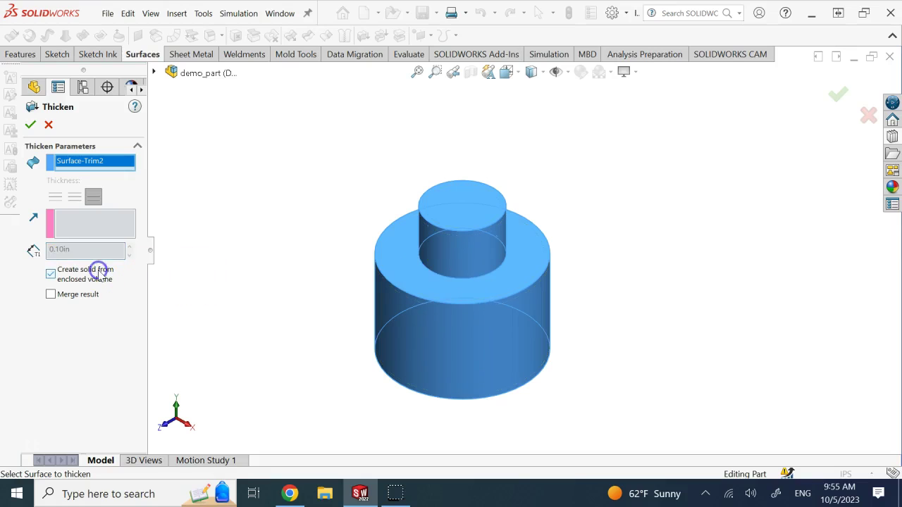
click(35, 128)
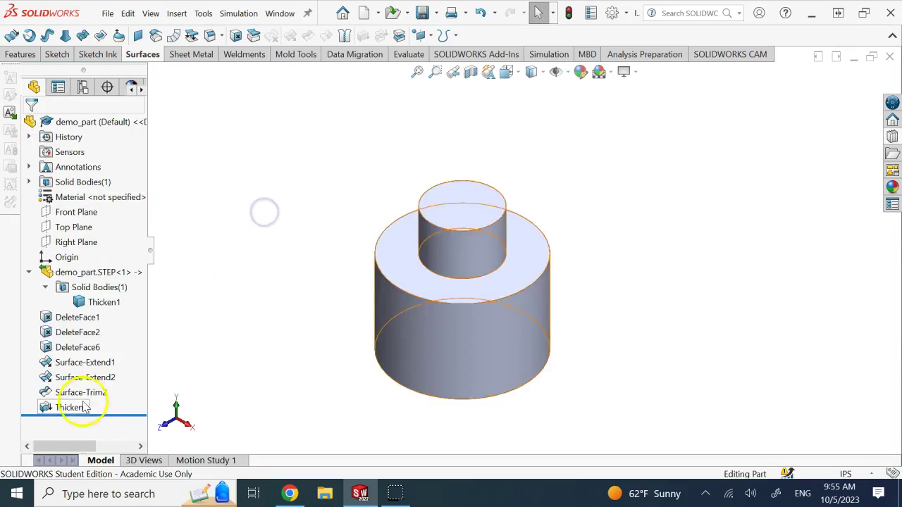
Check the thickened body's interior with a temporary Front Plane section and examine its exterior from below and above
click(83, 407)
click(470, 71)
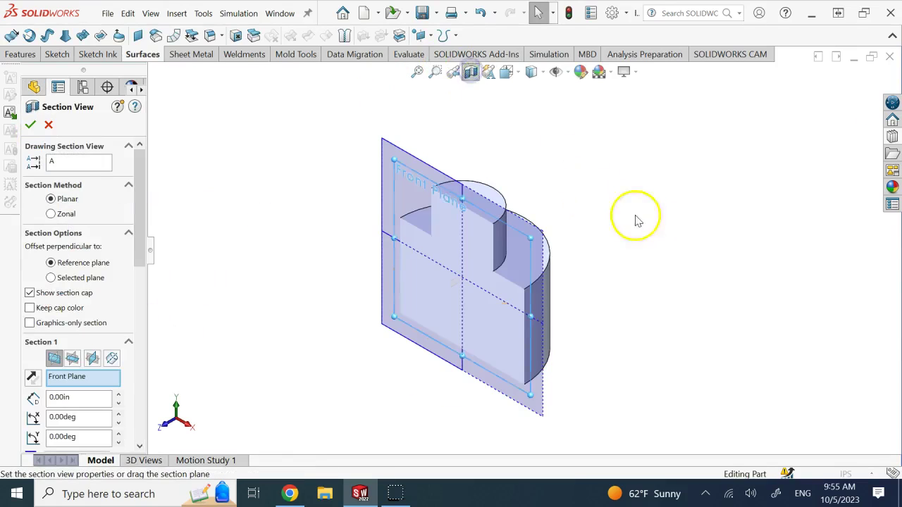
click(636, 221)
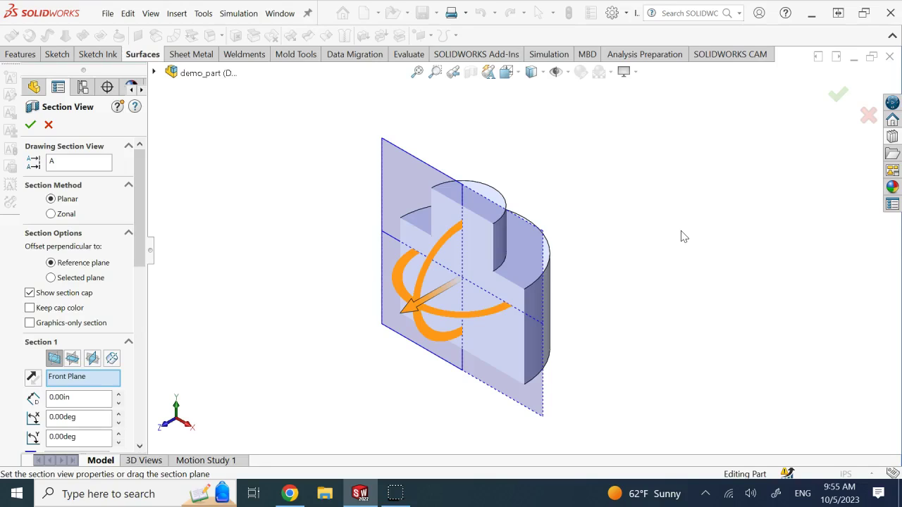
click(49, 124)
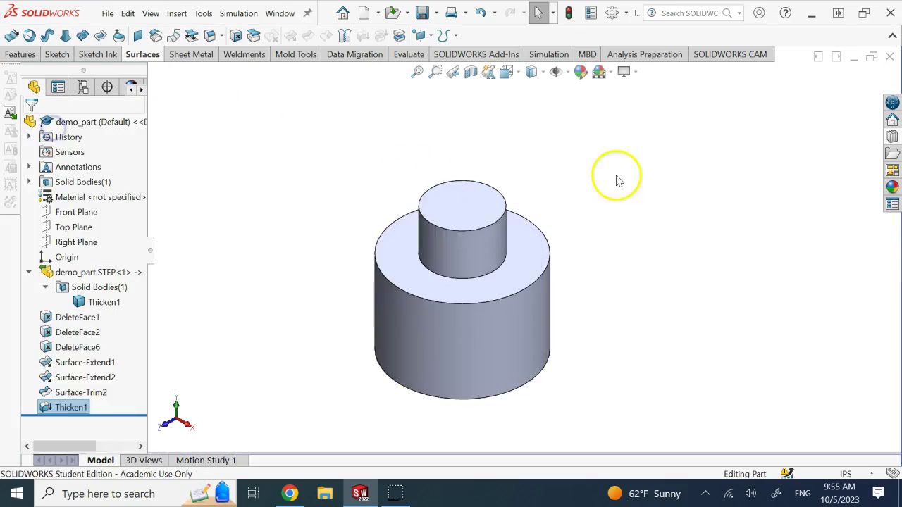
scroll(497, 302, down, 2)
click(497, 318)
middle_drag(498, 318, 575, 366)
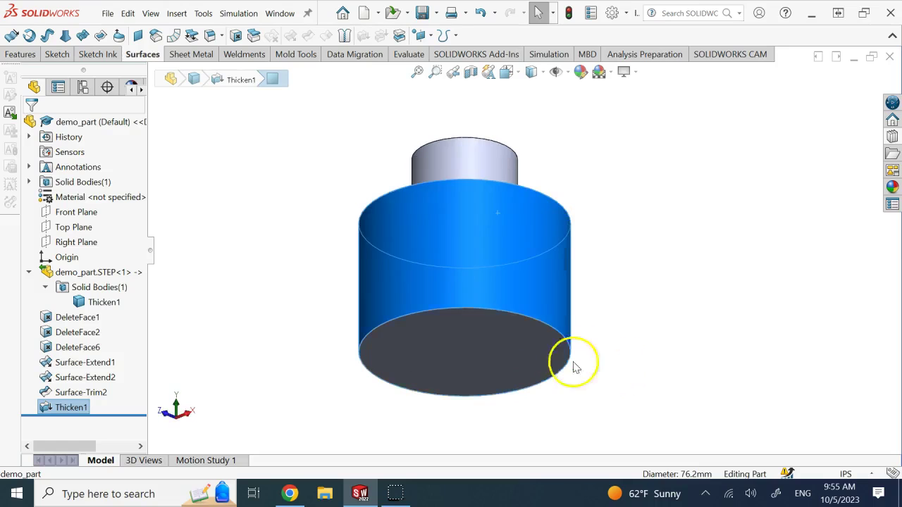
middle_drag(495, 271, 622, 343)
click(618, 340)
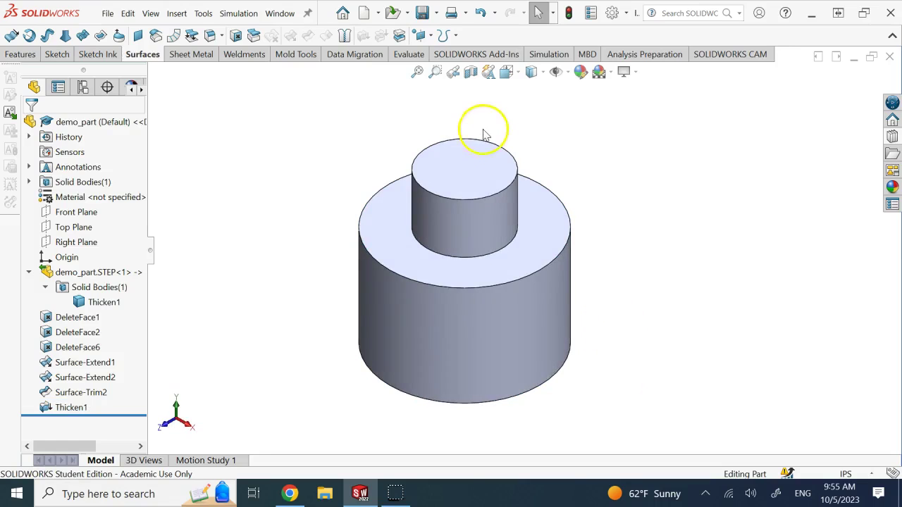
scroll(517, 281, up, 3)
scroll(517, 283, down, 3)
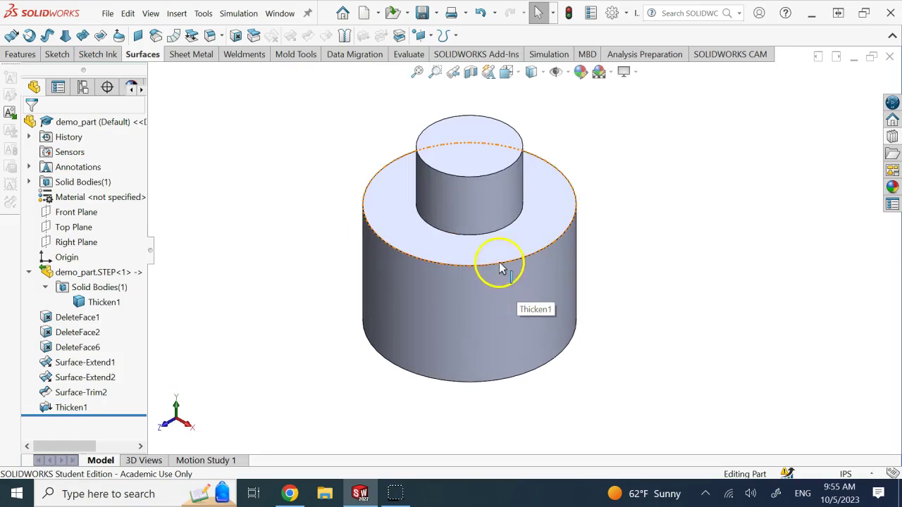
click(534, 279)
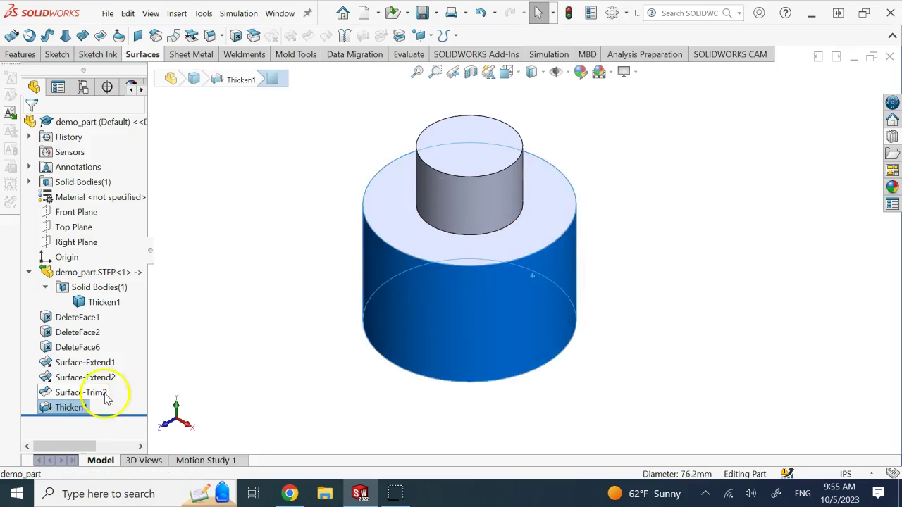
click(82, 410)
click(234, 214)
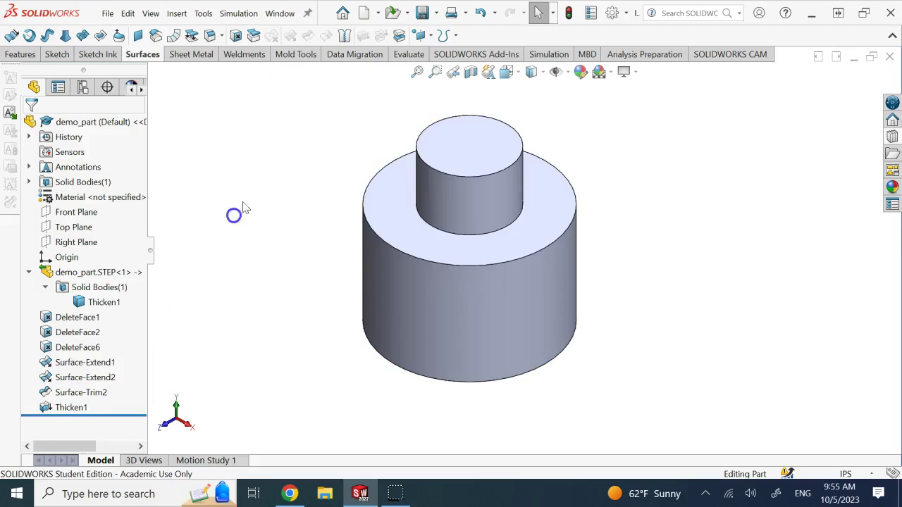
click(501, 315)
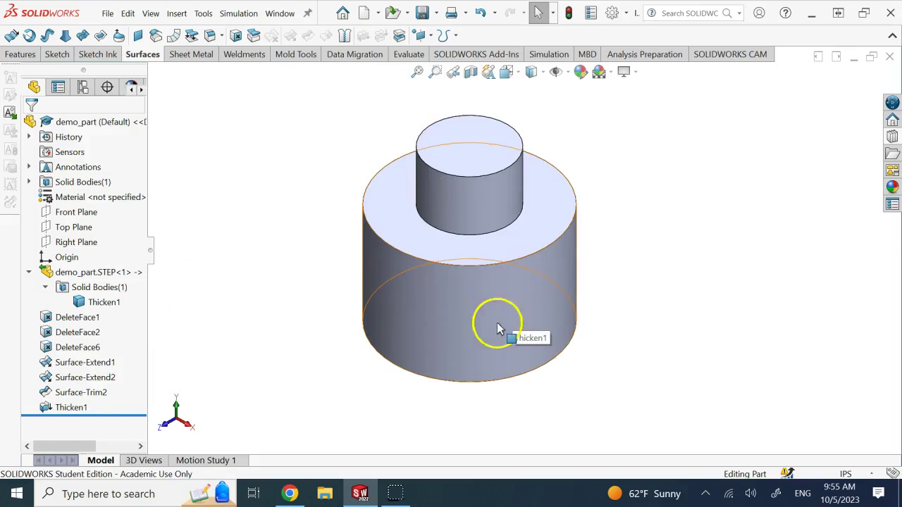
click(627, 233)
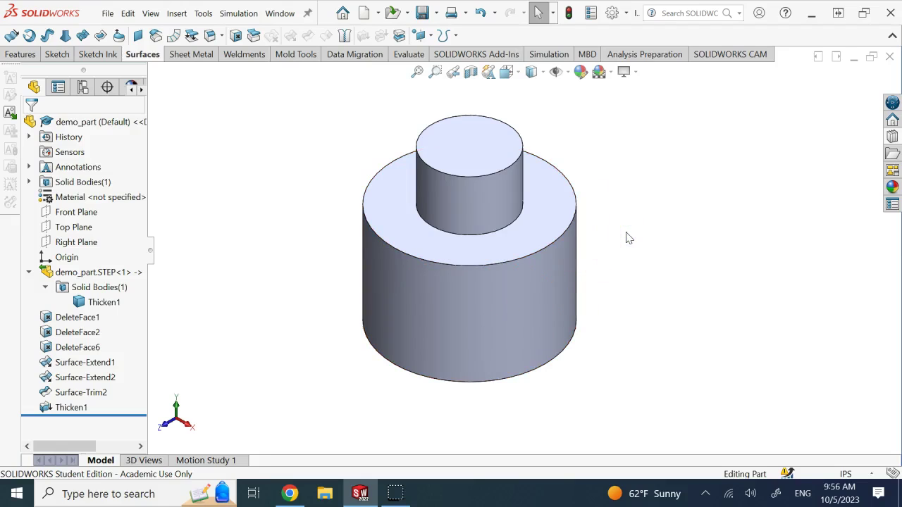
Set up a Move Face translation of the base cylinder's bottom face, using the Top Plane as the direction reference
click(175, 14)
click(209, 176)
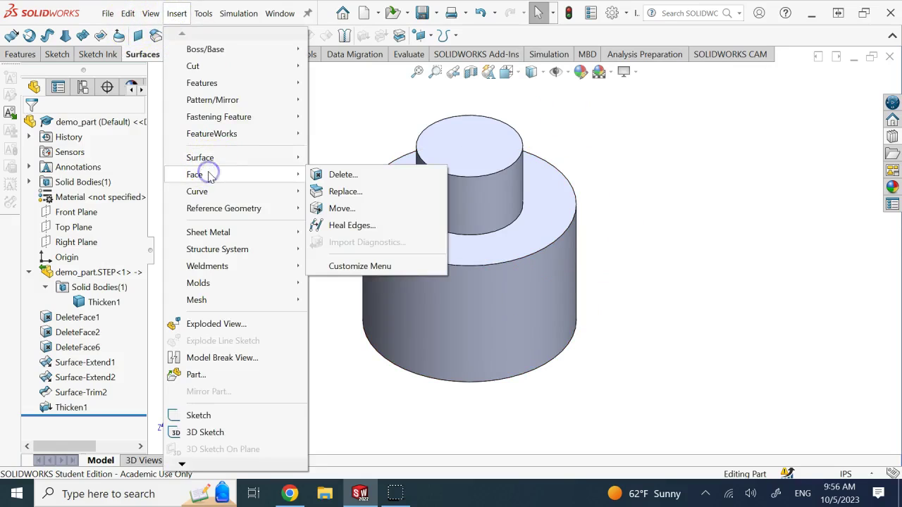
click(341, 208)
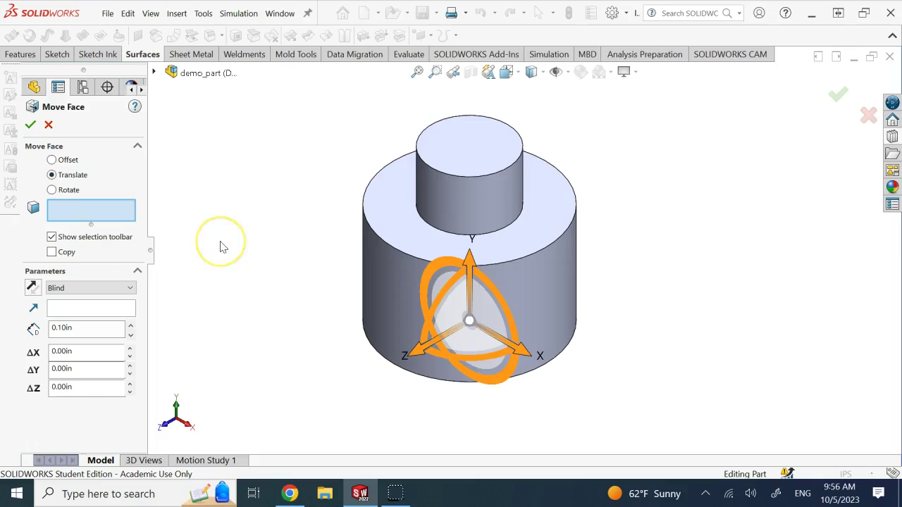
click(287, 250)
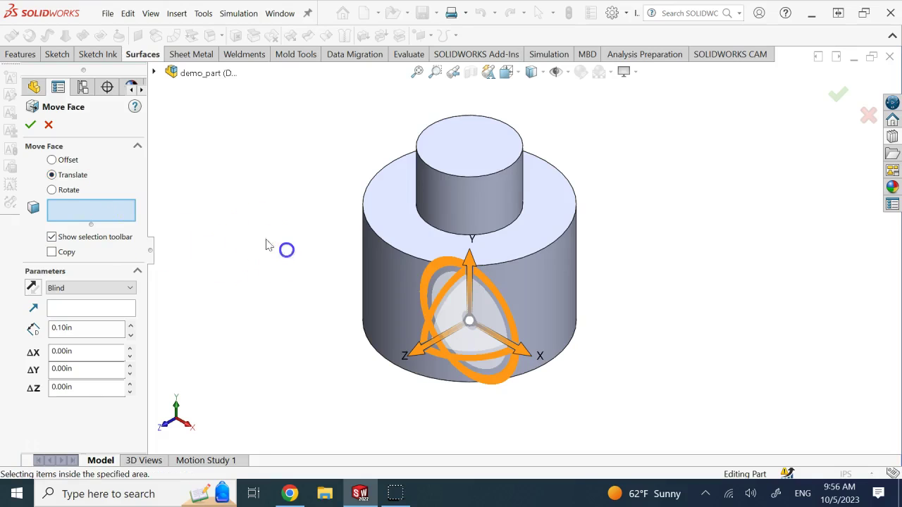
click(231, 203)
key(Up)
key(Up)
key(Up)
key(Up)
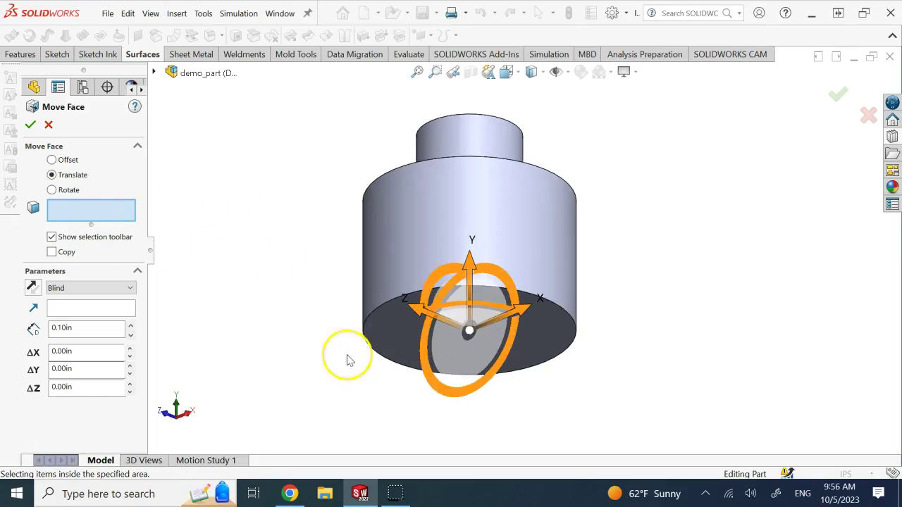
click(398, 338)
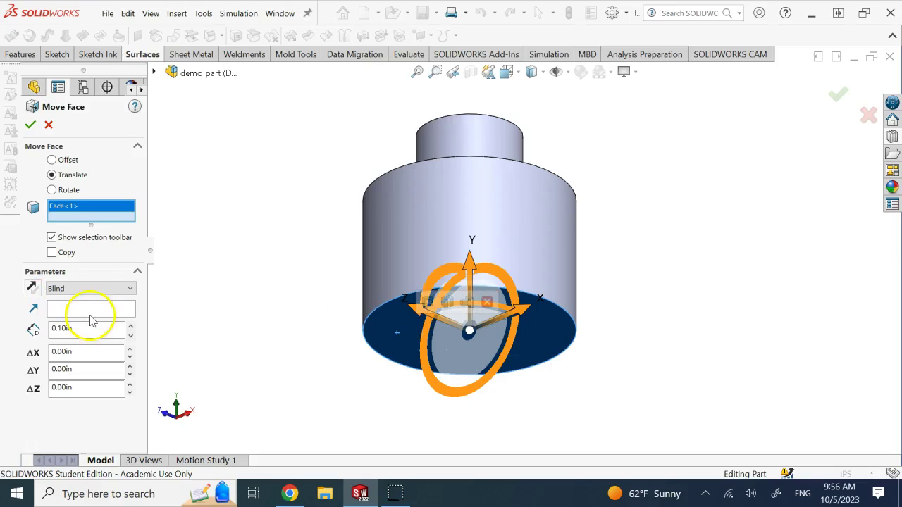
click(69, 310)
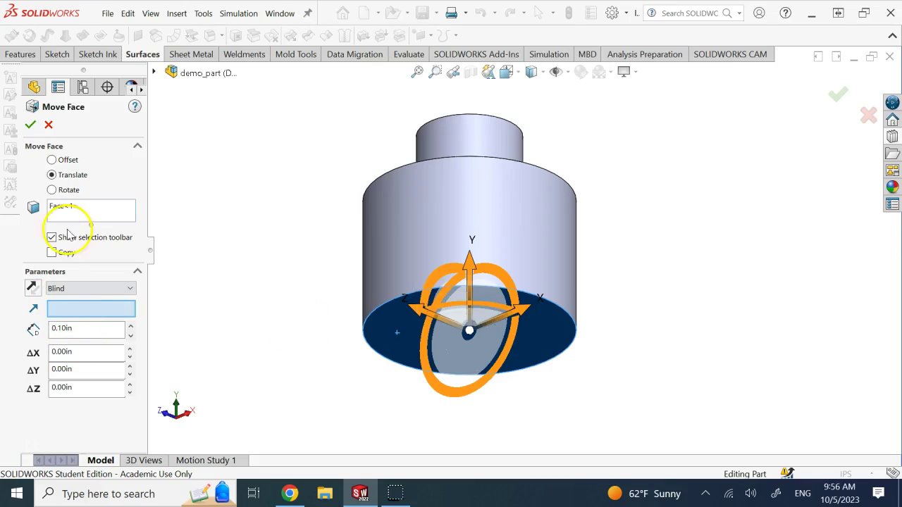
click(32, 89)
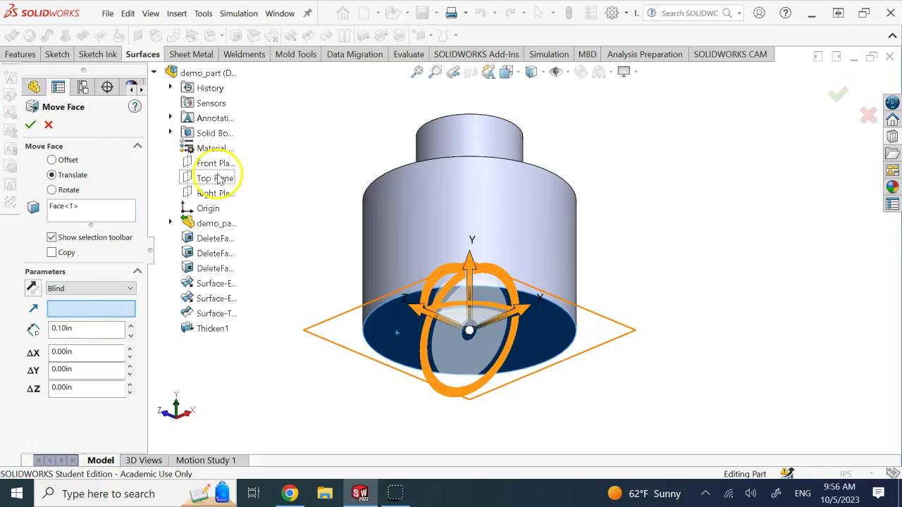
click(217, 179)
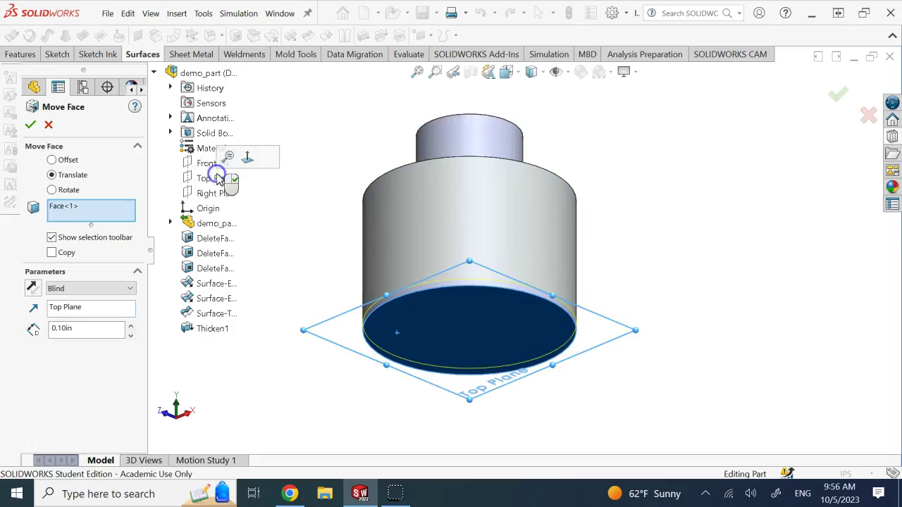
Reverse the translation so the bottom face moves downward, set the distance to 0.50 in, and complete the Move Face
click(308, 205)
key(Down)
key(Down)
key(Down)
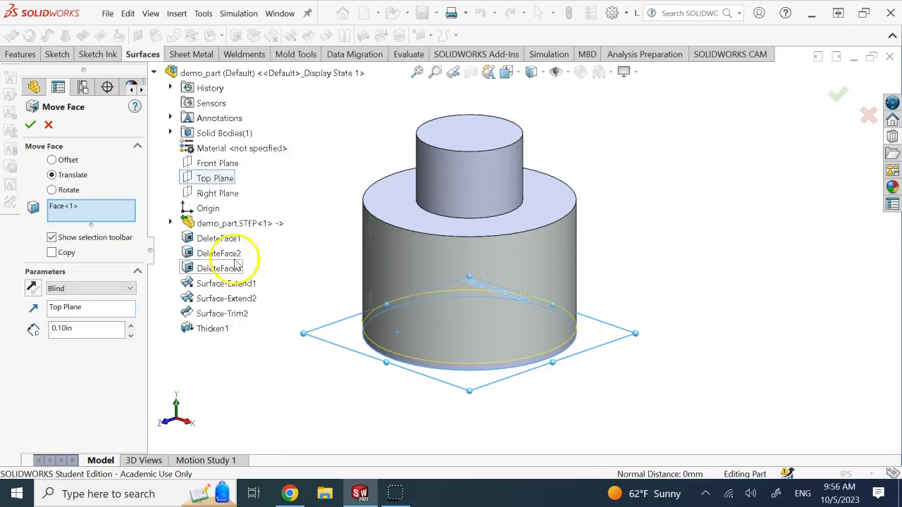
click(32, 289)
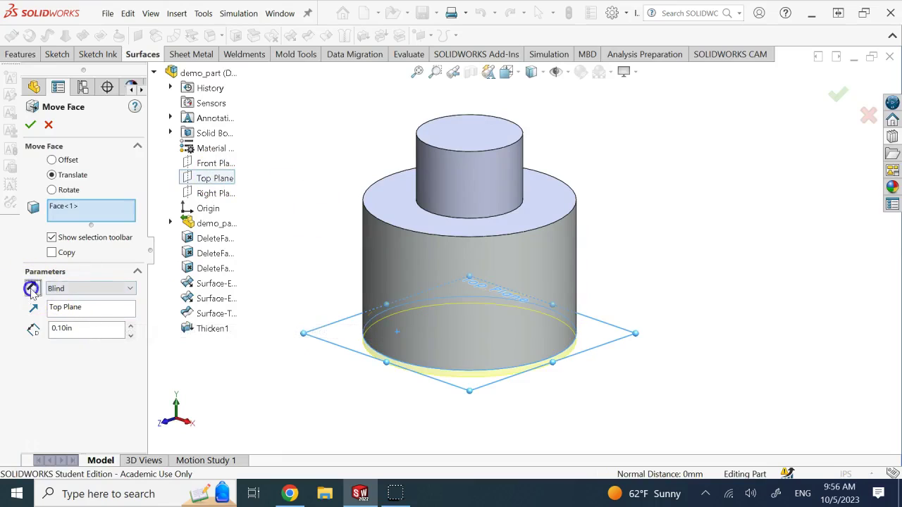
double_click(92, 332)
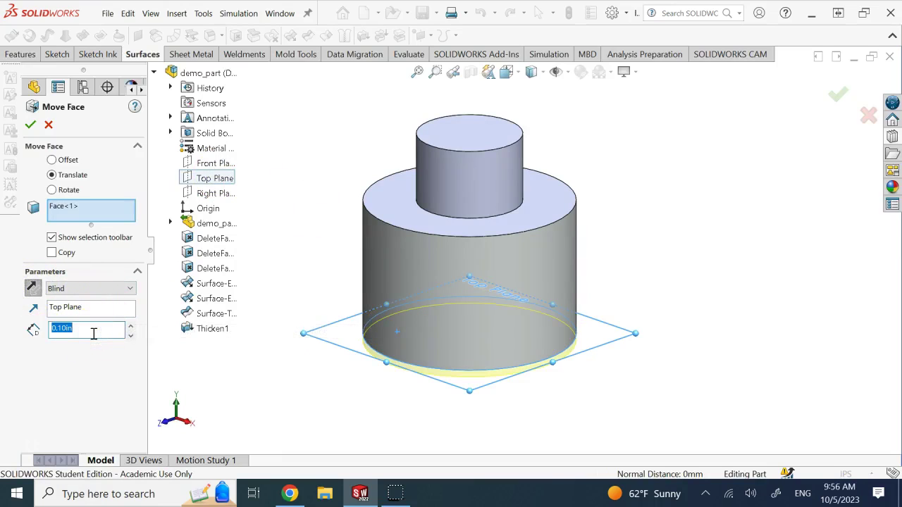
key(Return)
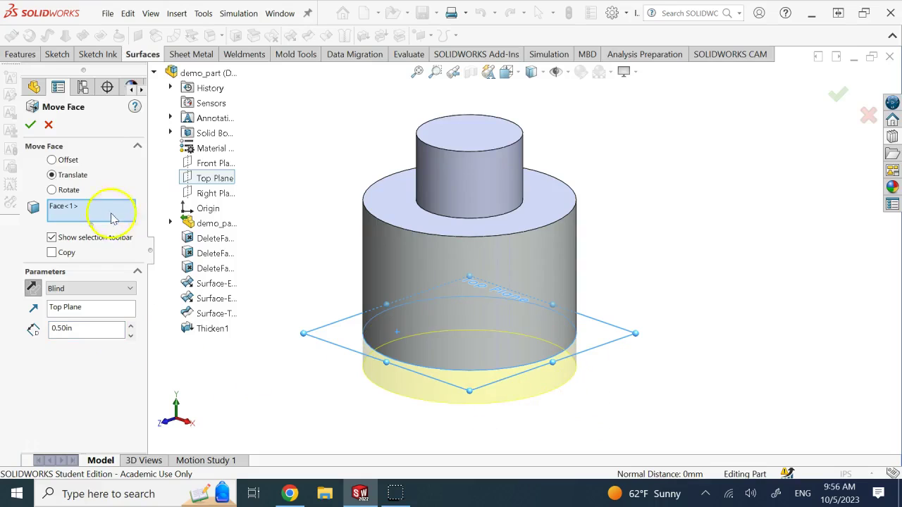
click(30, 124)
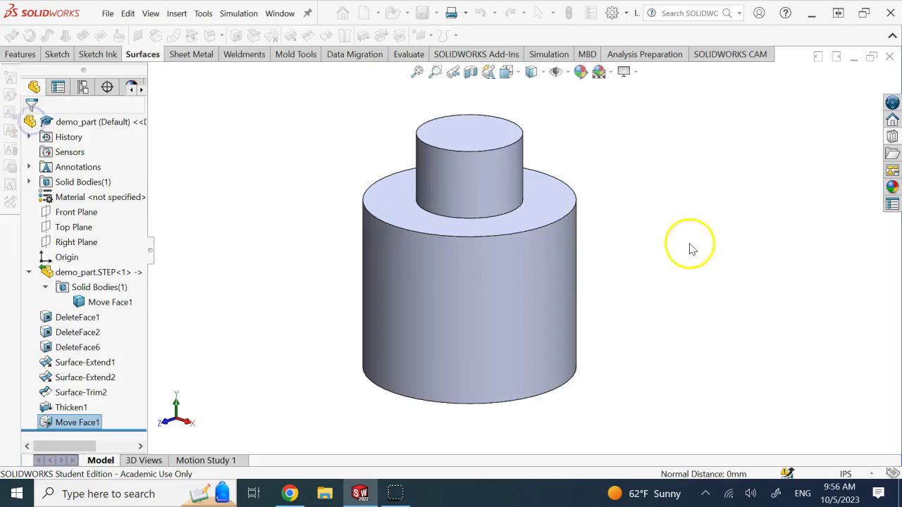
Examine the lengthened body from several angles and check its interior with a temporary Front Plane section
key(Down)
key(Up)
key(Down)
key(Down)
key(Up)
key(Up)
key(Down)
click(472, 68)
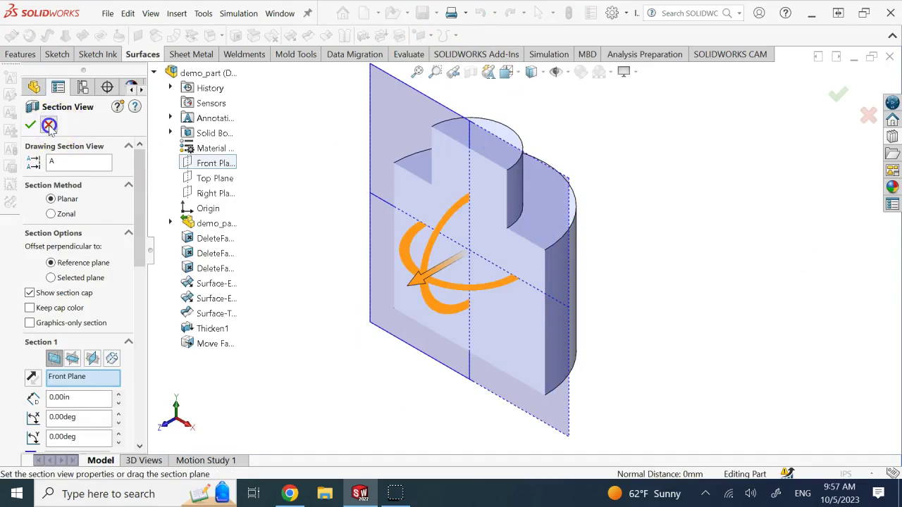
click(48, 125)
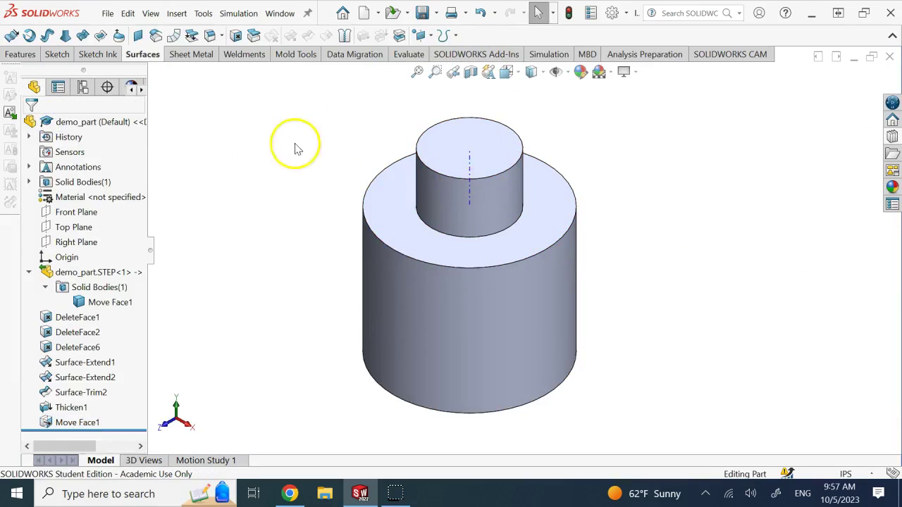
Offset the boss's cylindrical side face outward by 0.20 in with Move Face
click(177, 14)
mouse_move(227, 177)
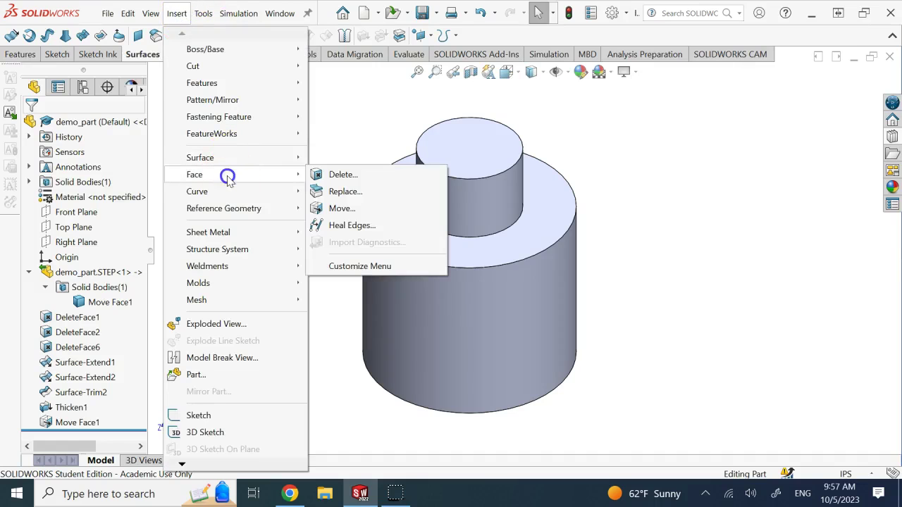
click(359, 207)
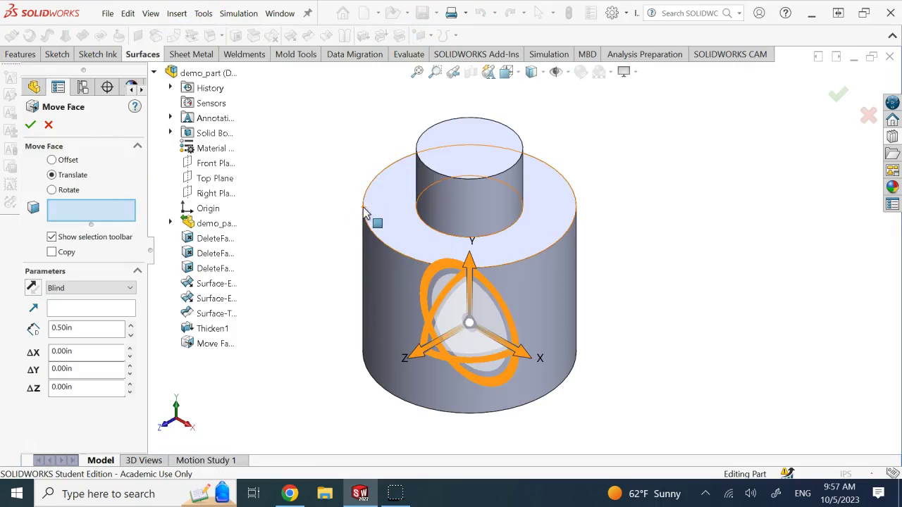
click(52, 160)
click(426, 209)
click(460, 202)
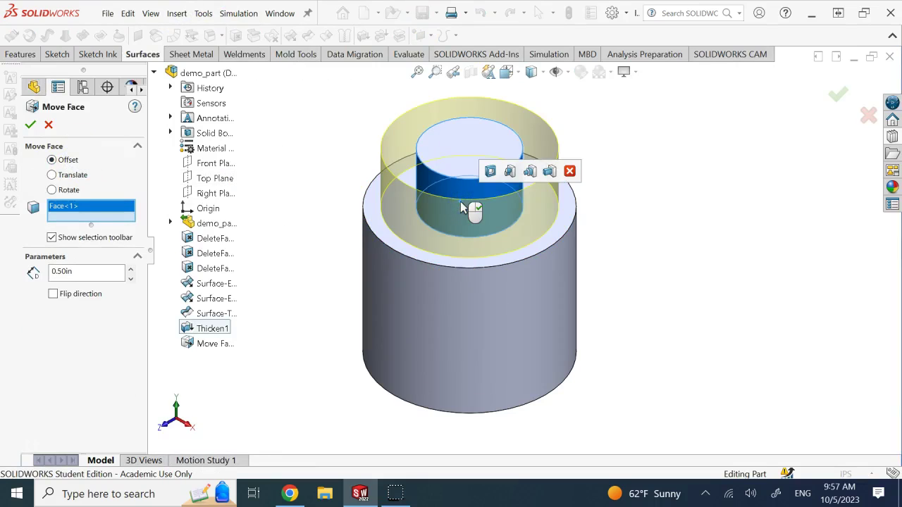
click(83, 270)
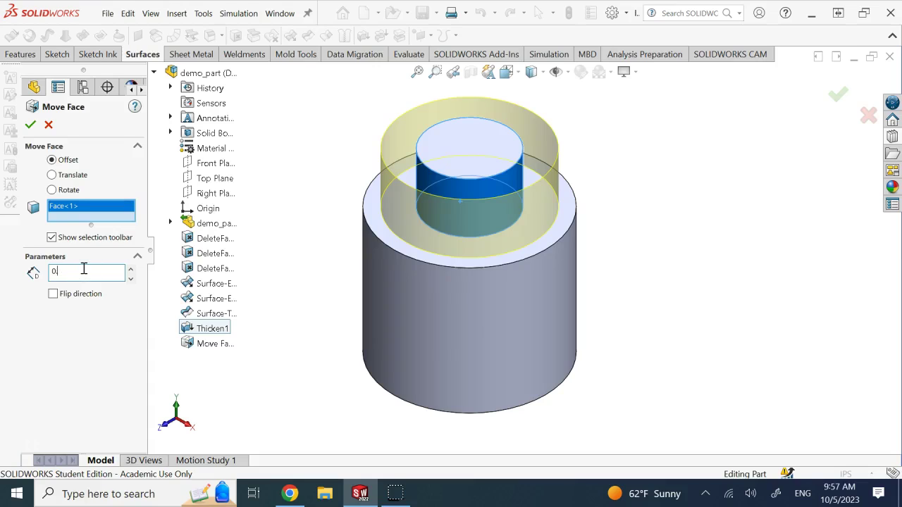
key(Return)
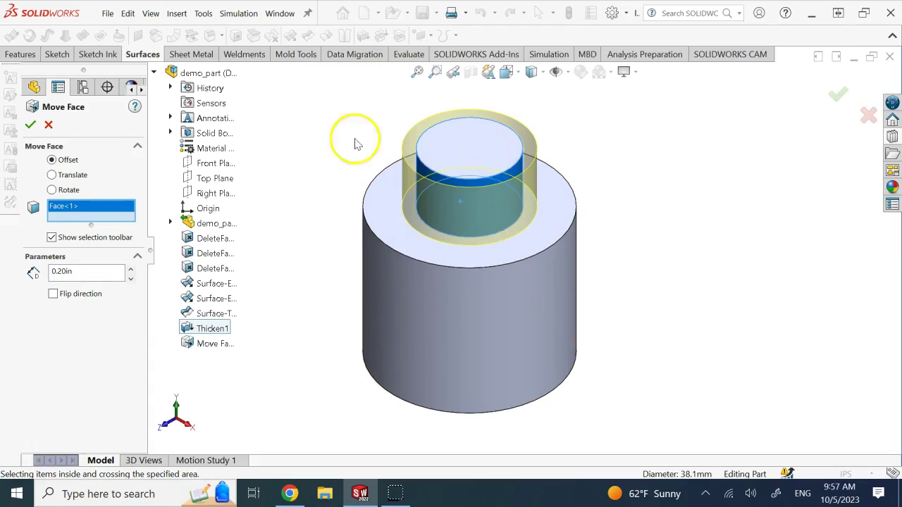
click(30, 128)
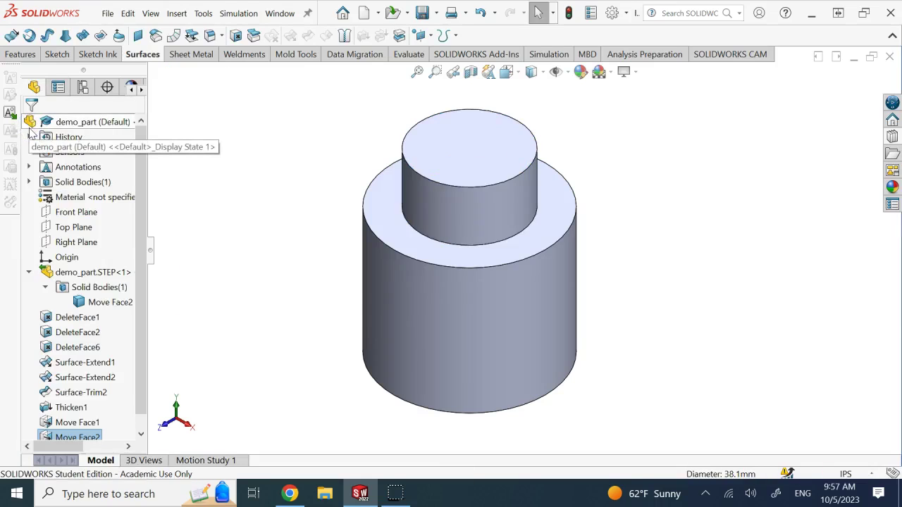
Check the widened boss's interior with a temporary Front Plane section, and review the exterior and the feature history
click(470, 73)
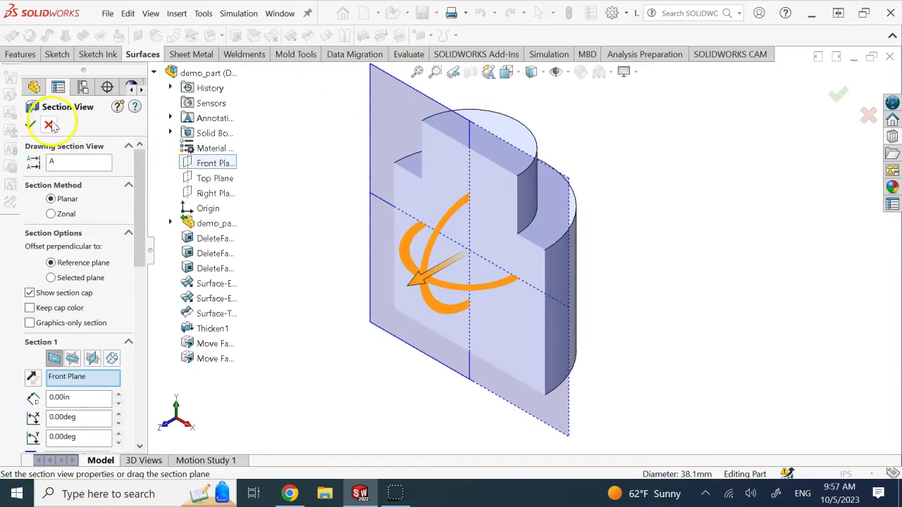
click(50, 124)
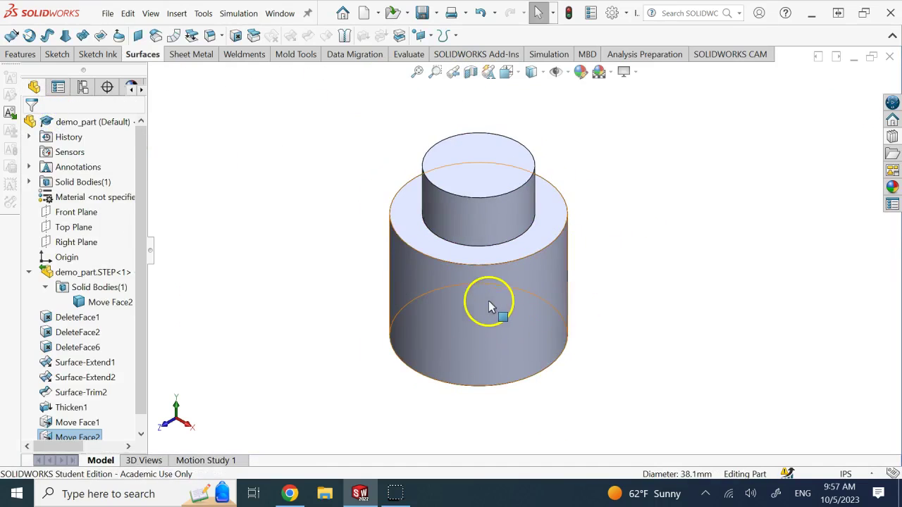
scroll(493, 317, down, 2)
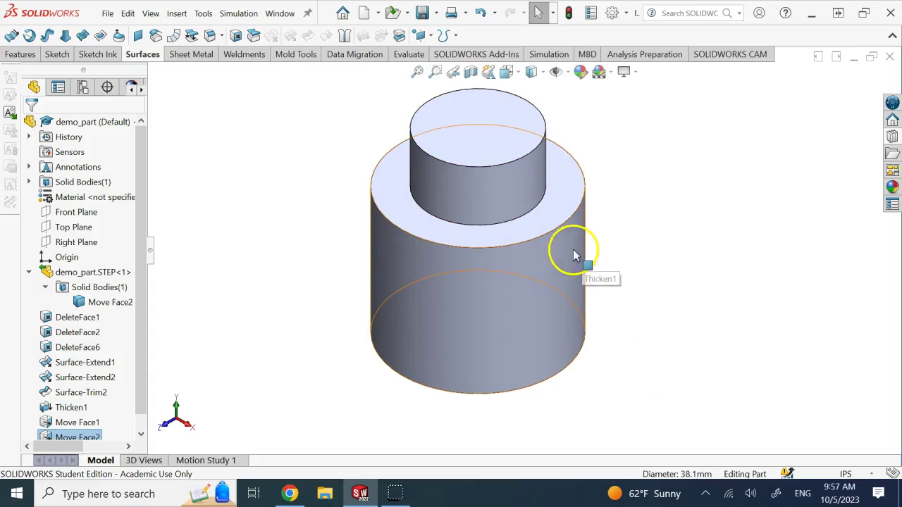
key(f)
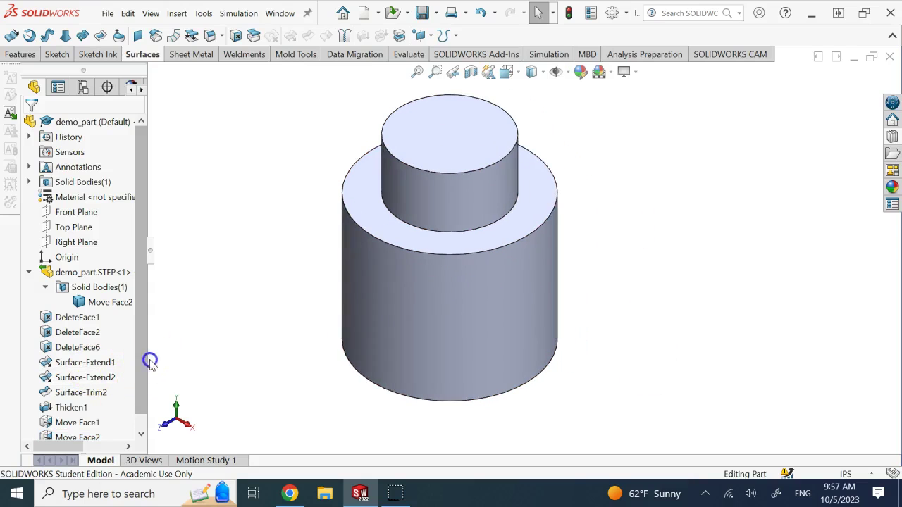
scroll(141, 413, down, 1)
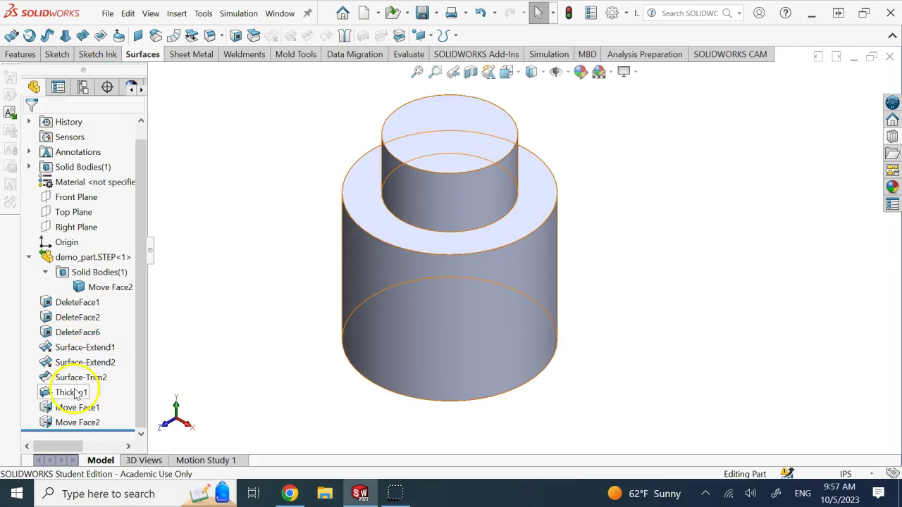
scroll(478, 210, up, 2)
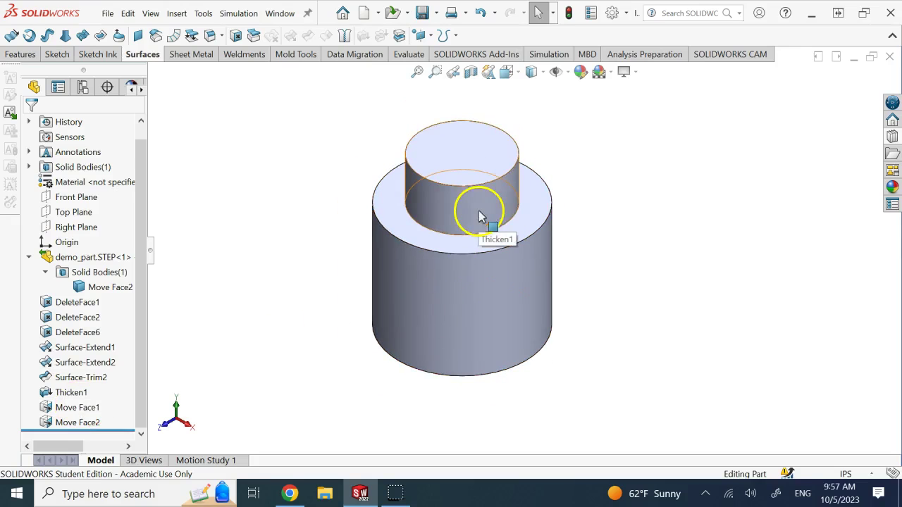
scroll(481, 189, down, 1)
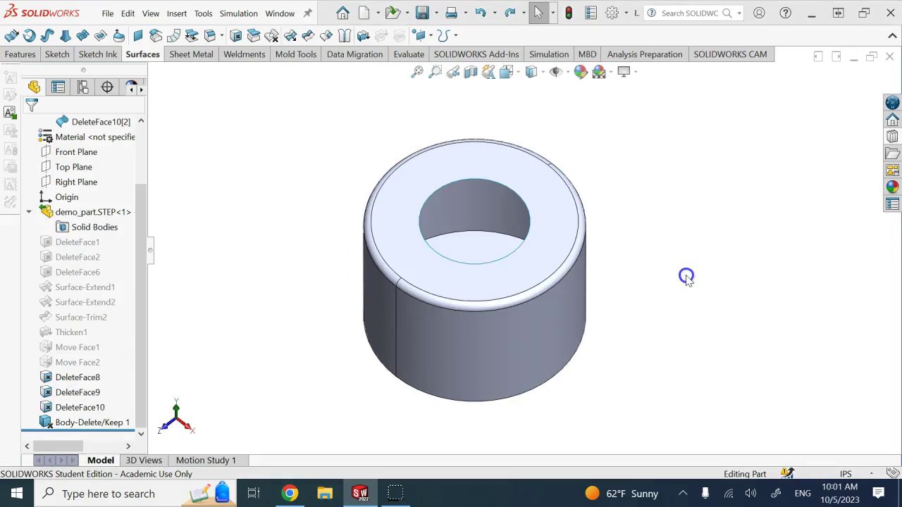
Examine the cylindrical surface body and its open circular top hole from above and from the side
key(Up)
key(Up)
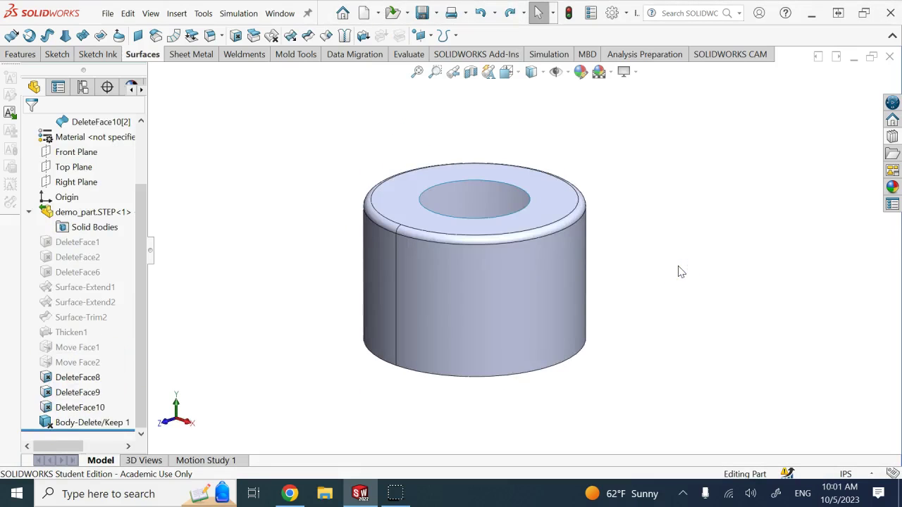
key(Down)
key(Down)
key(Up)
key(Up)
key(Up)
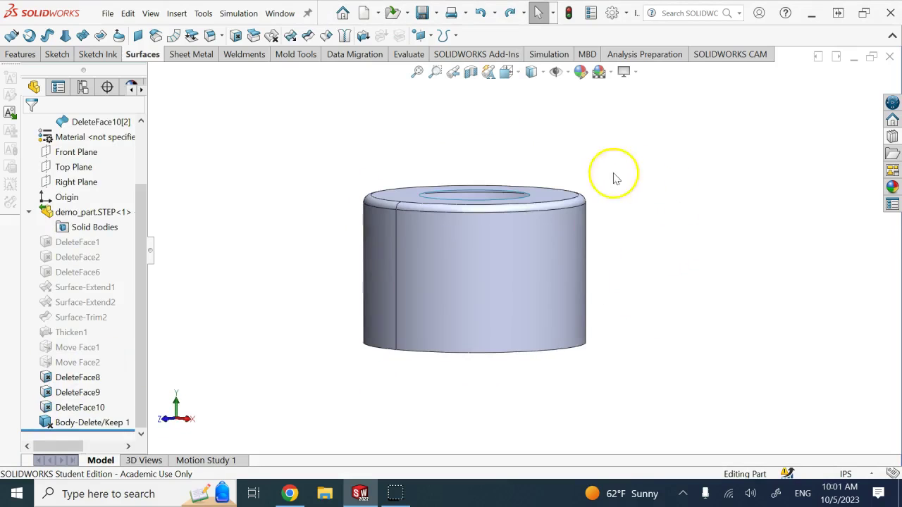
Close the circular opening in the surface body's top face with Delete Hole, using both of its inner edges
key(Down)
key(Down)
key(Down)
scroll(493, 205, down, 2)
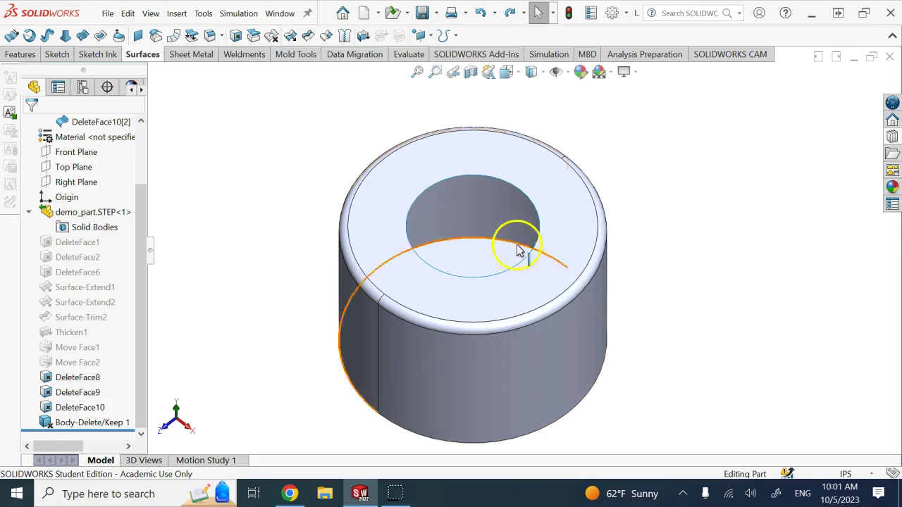
key(Up)
key(Up)
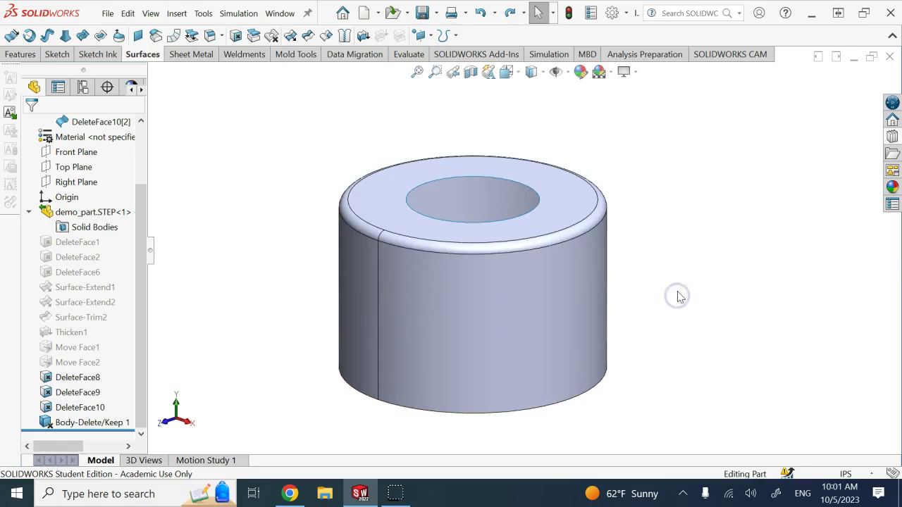
key(Down)
key(Down)
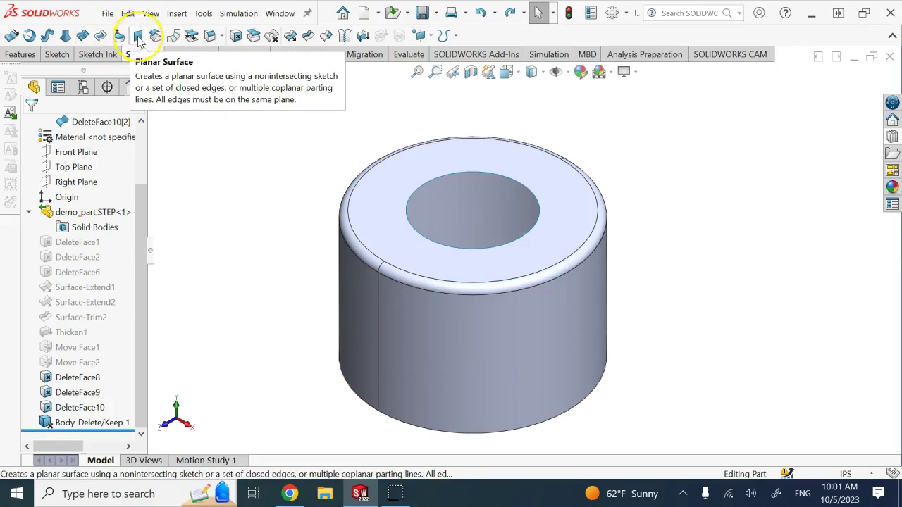
click(272, 37)
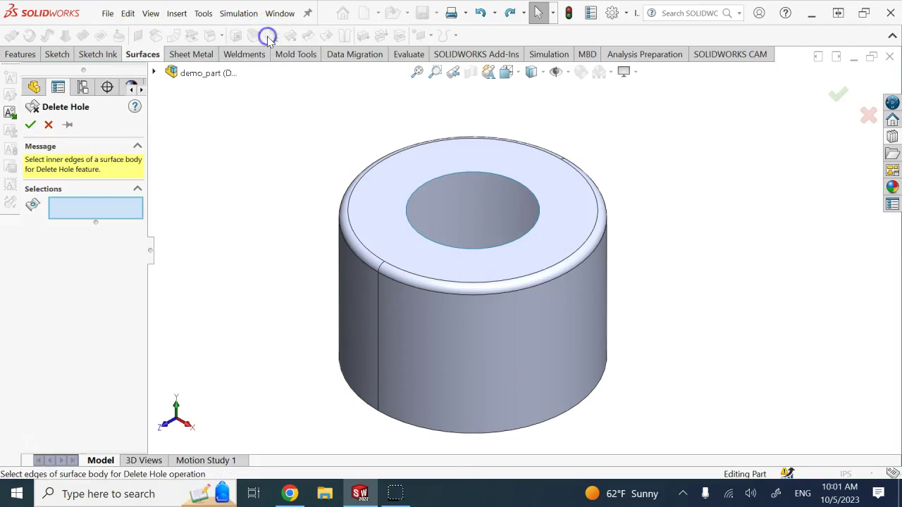
click(458, 172)
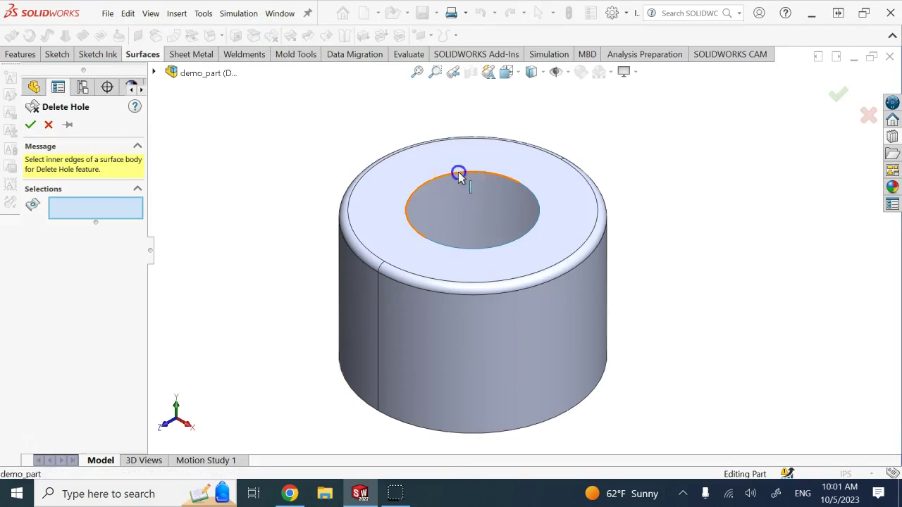
click(534, 238)
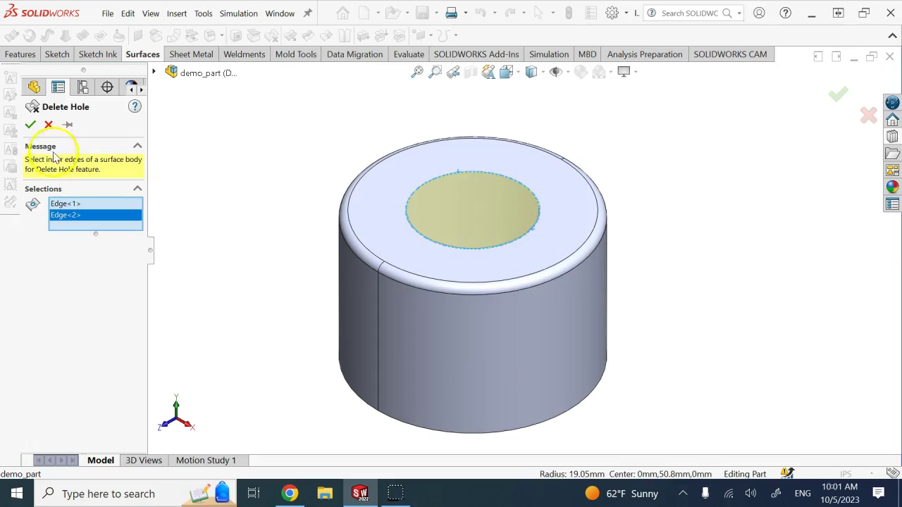
click(28, 124)
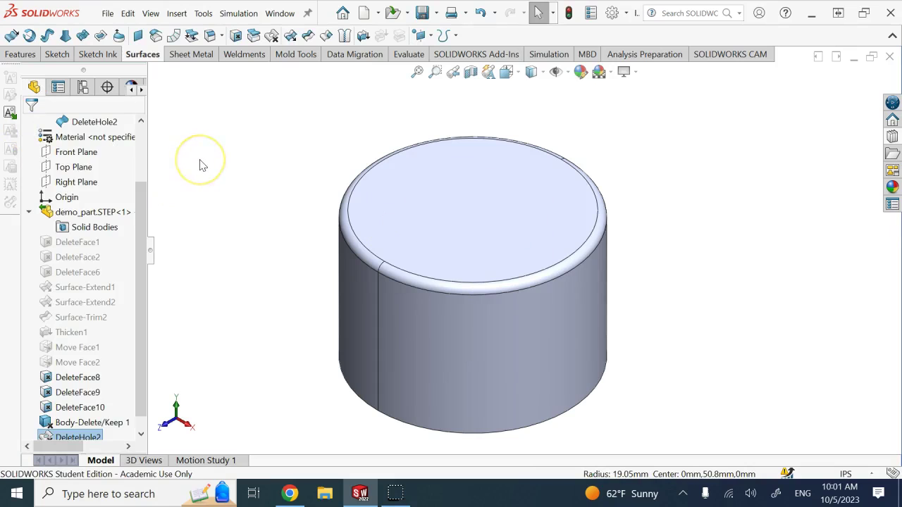
Check the closed body's interior with a temporary Front Plane section, and undo the hole deletion
click(470, 73)
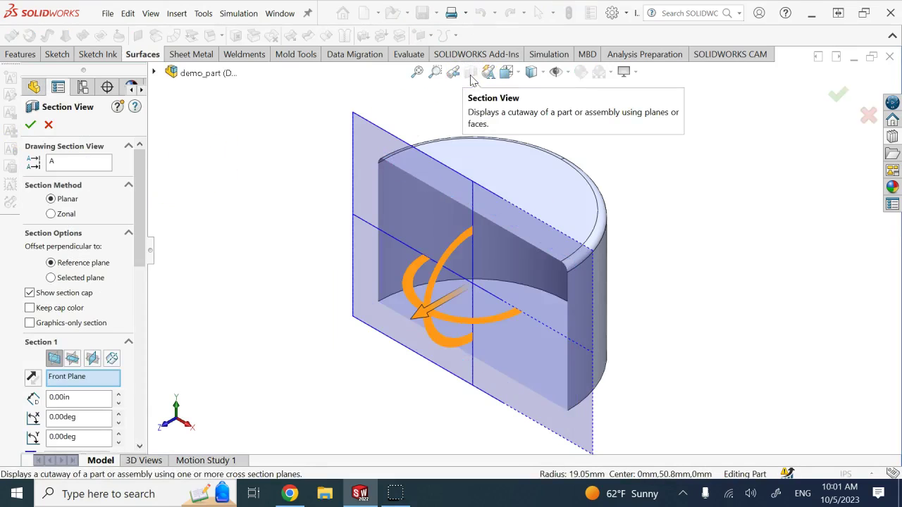
click(48, 124)
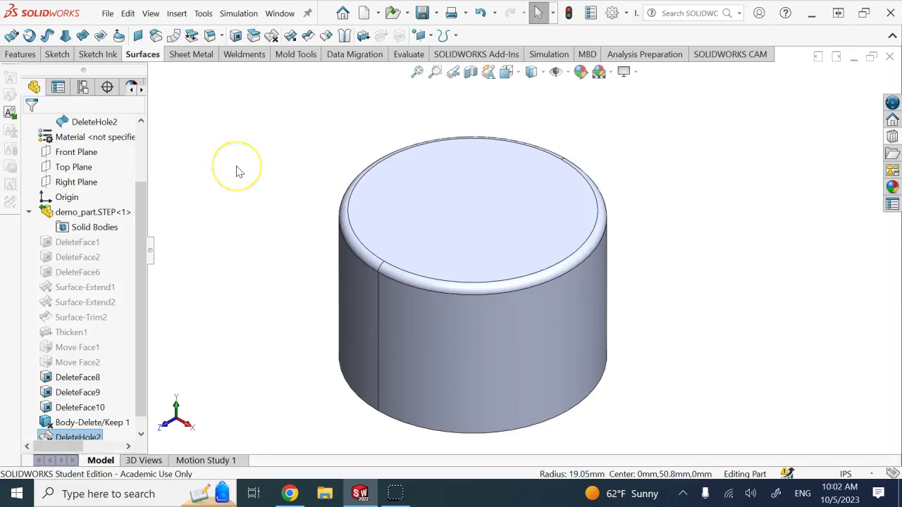
key(ctrl+z)
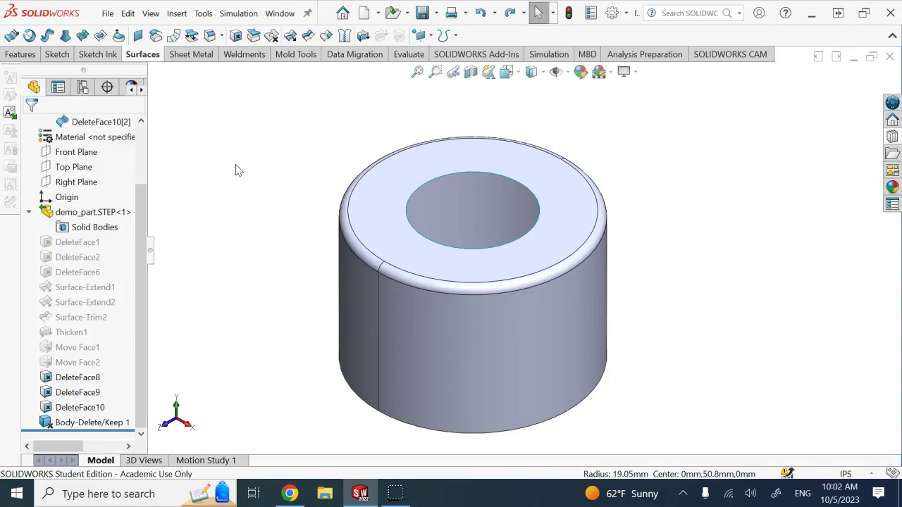
Close the top hole with Untrim Surface on its two circular edges, extending edges and merging with the original surface
click(327, 36)
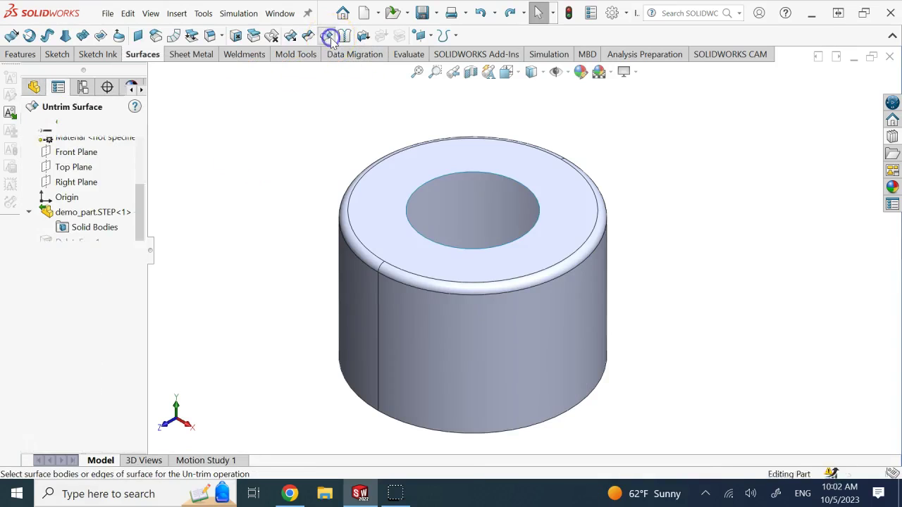
click(420, 191)
click(541, 225)
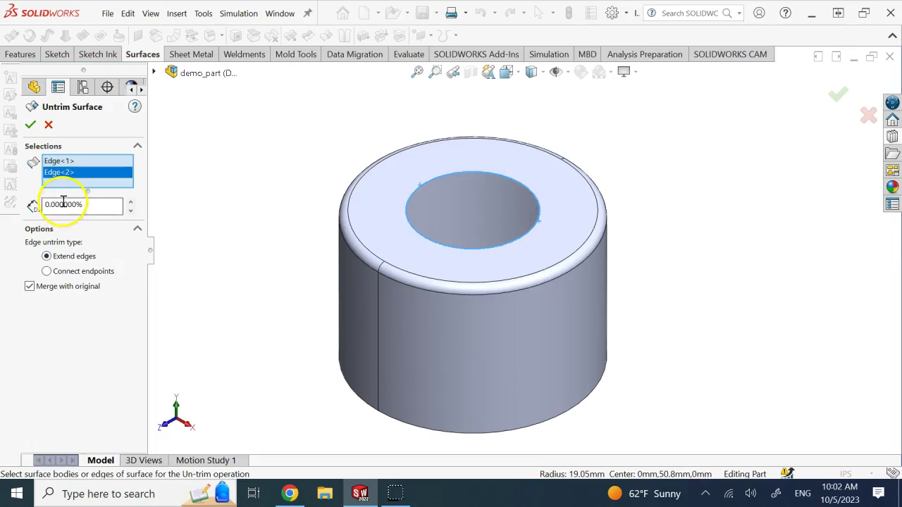
click(469, 246)
right_click(69, 183)
click(104, 211)
right_click(61, 172)
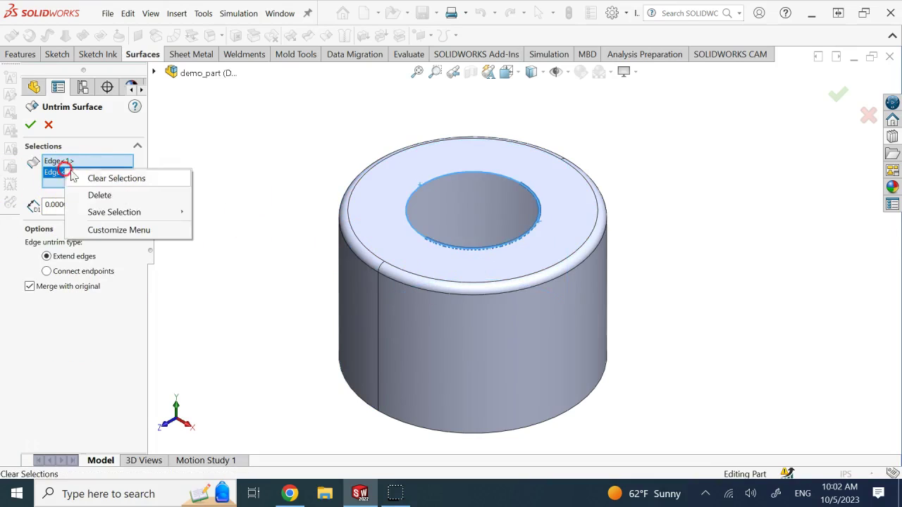
click(93, 193)
click(30, 125)
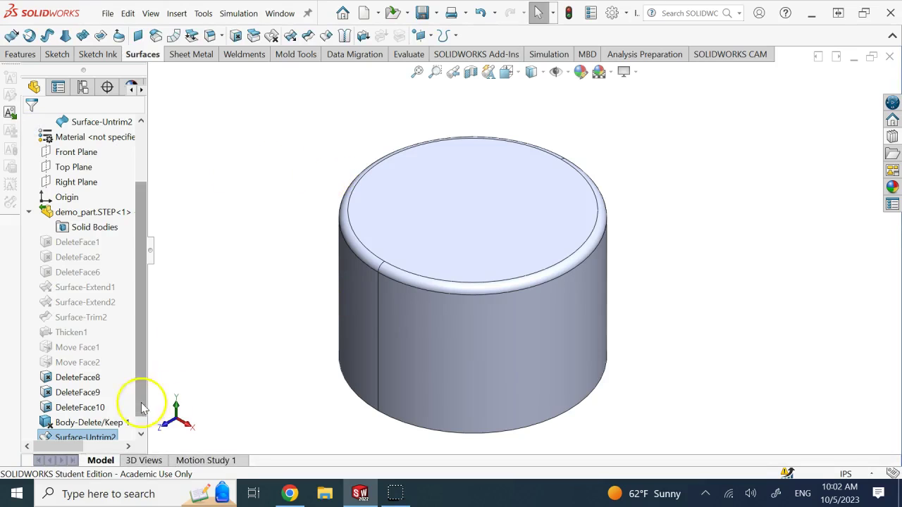
Convert the untrimmed surface body to a solid with Thicken, using the option to create a solid from the enclosed volume
click(141, 434)
click(113, 422)
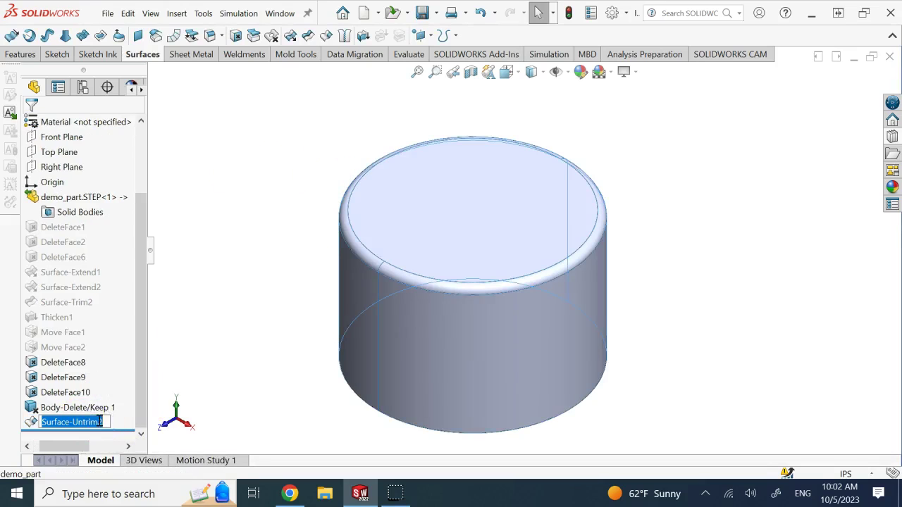
click(364, 35)
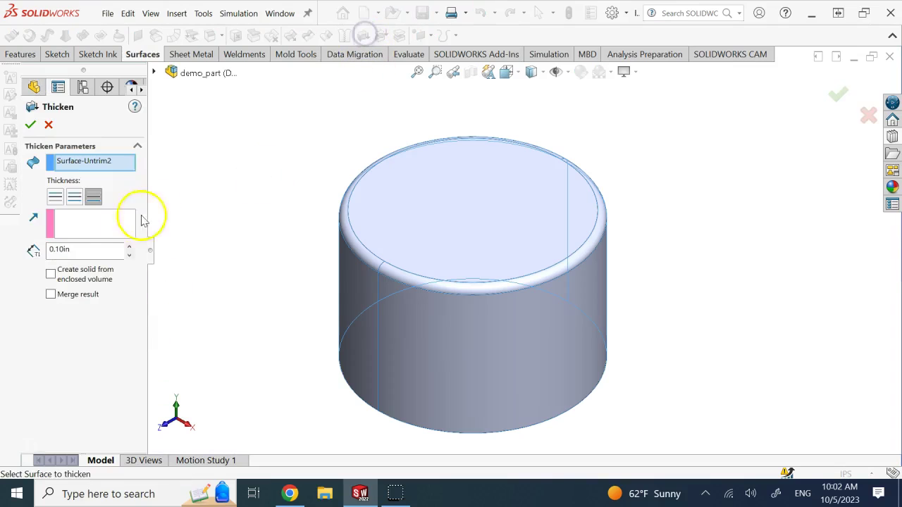
click(86, 279)
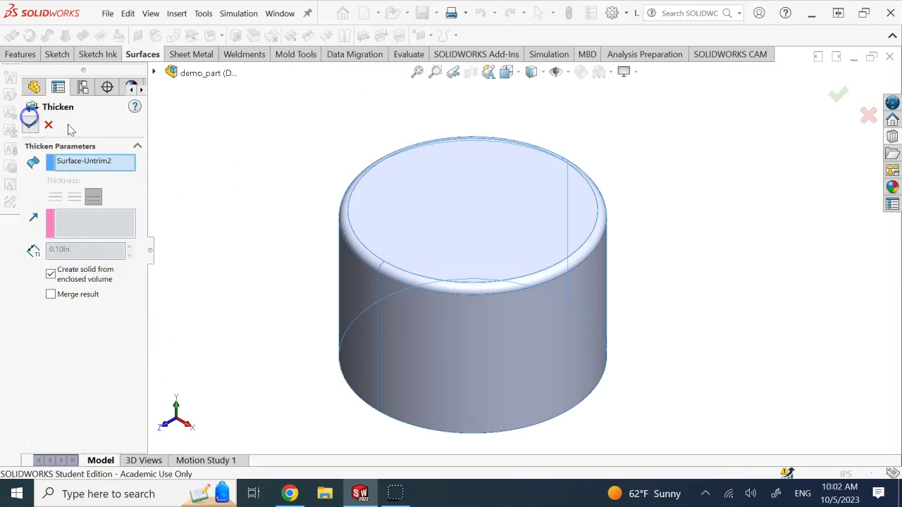
click(30, 125)
Check the thickened body's interior with a temporary Front Plane section, and view its exterior up close
click(467, 73)
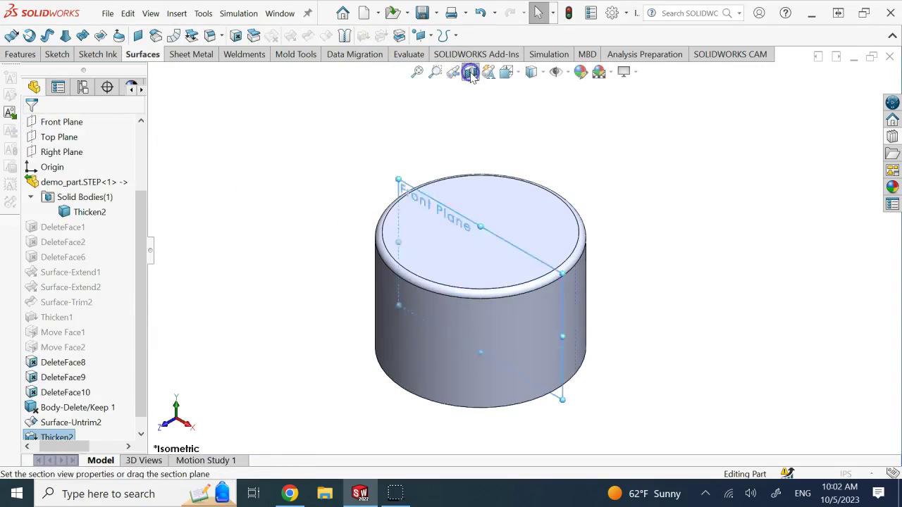
click(48, 125)
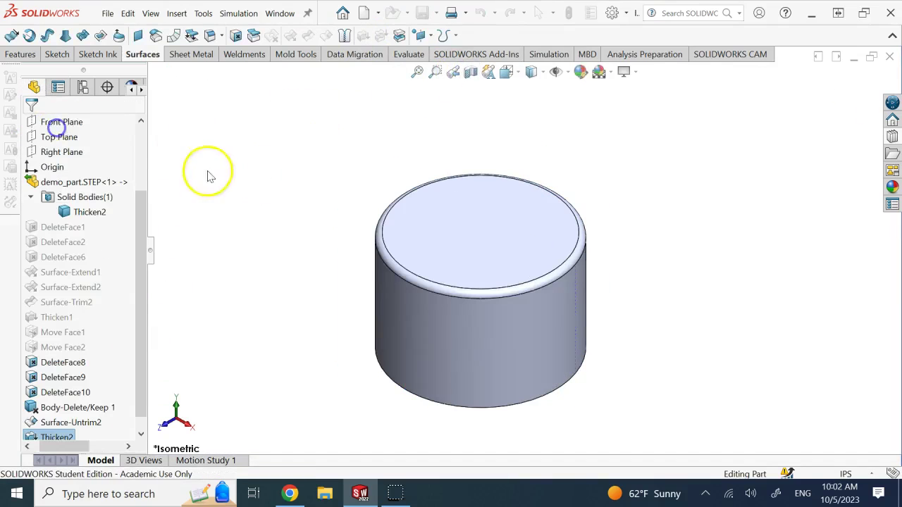
scroll(498, 274, down, 2)
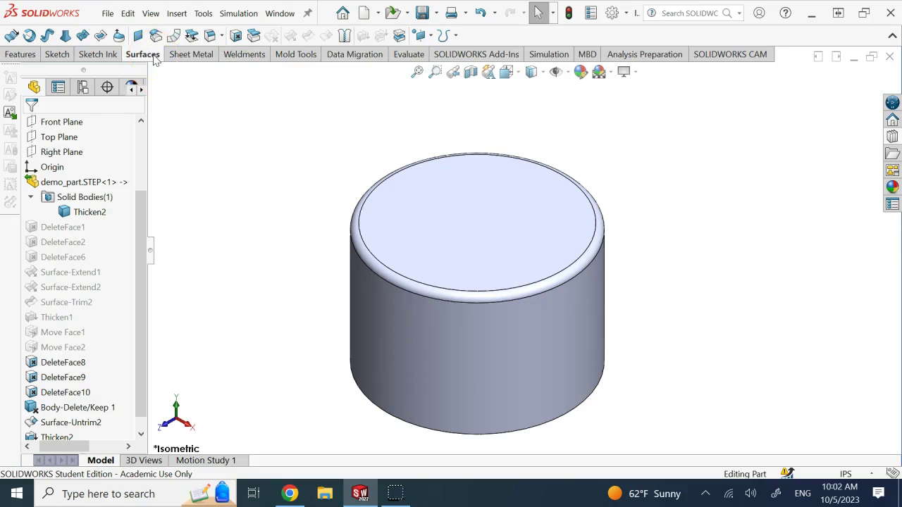
click(177, 13)
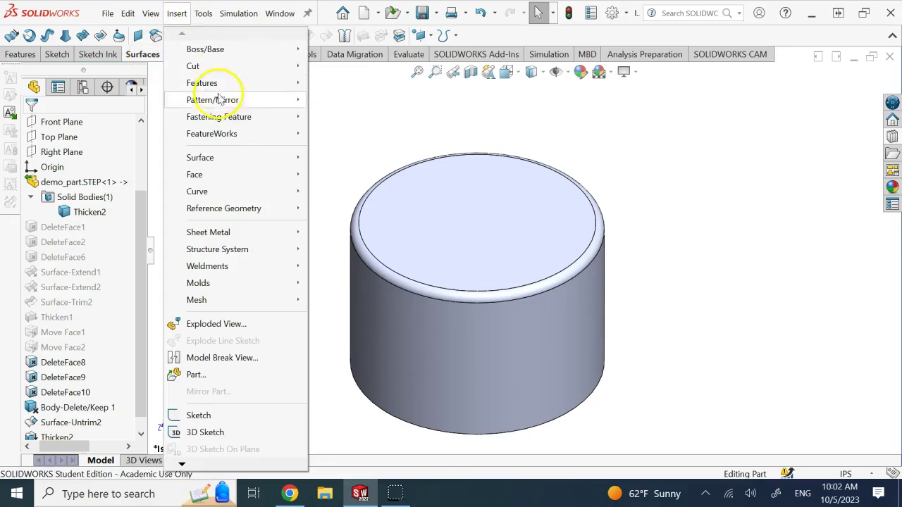
mouse_move(225, 175)
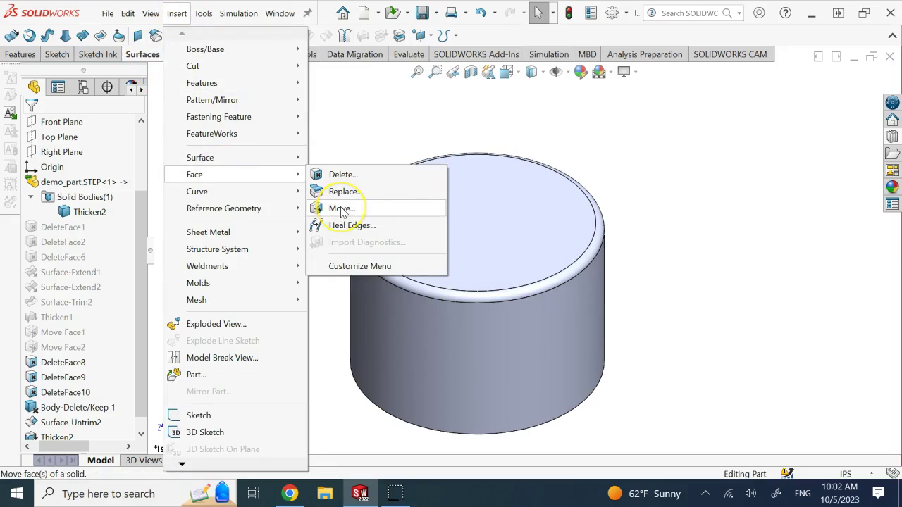
click(740, 159)
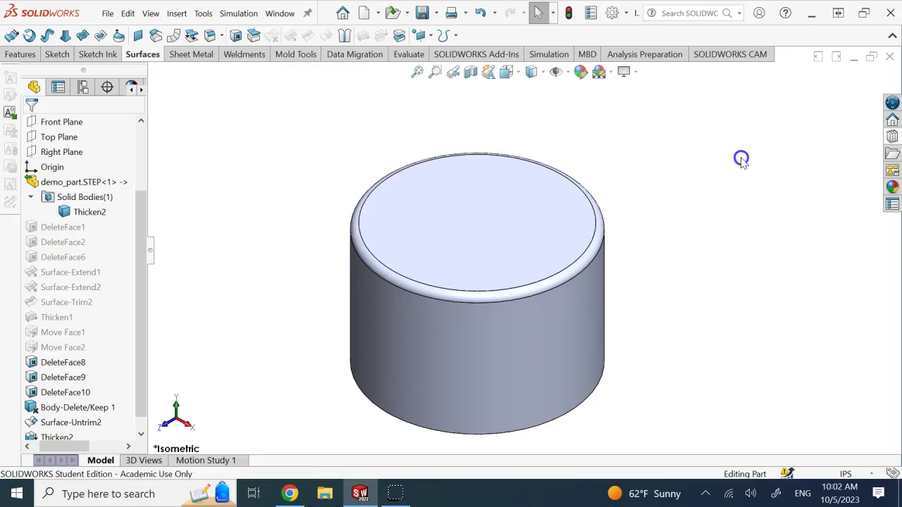